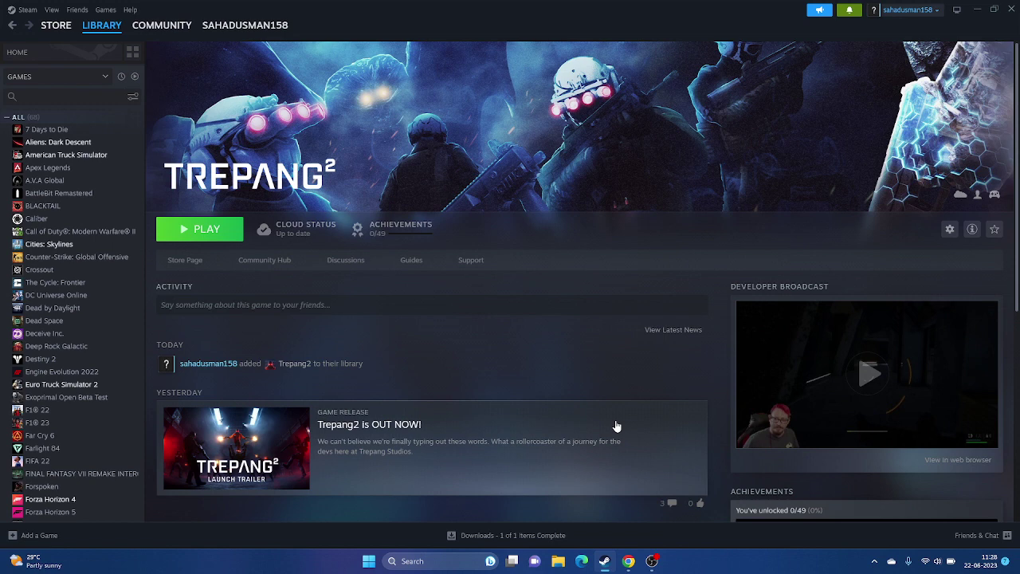
Step: View the computer's power options, including Shut down and Restart, and dismiss them without choosing one
{"action": "left_click", "coordinate": [369, 562]}
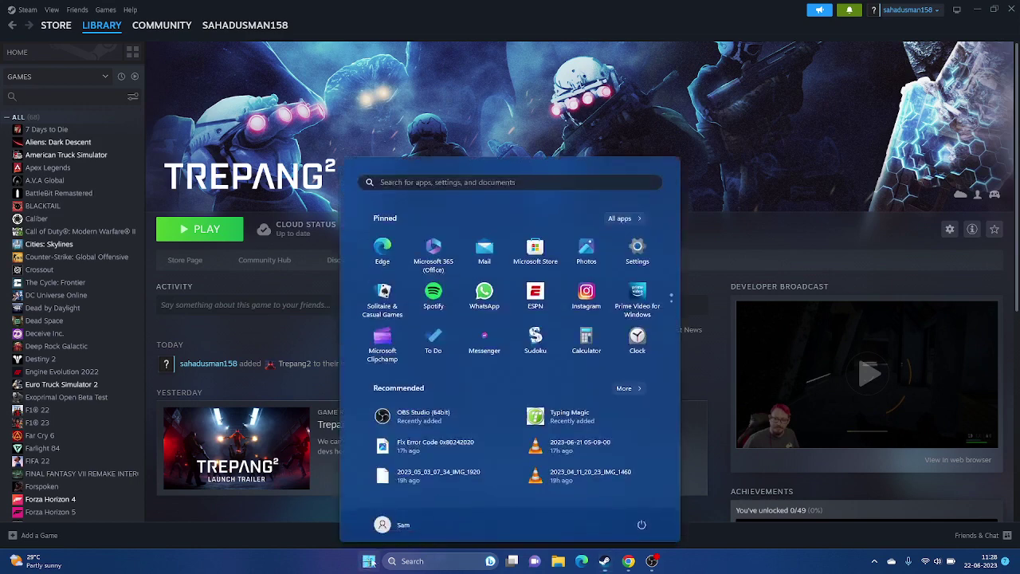
{"action": "left_click", "coordinate": [641, 525]}
{"action": "left_click", "coordinate": [642, 485]}
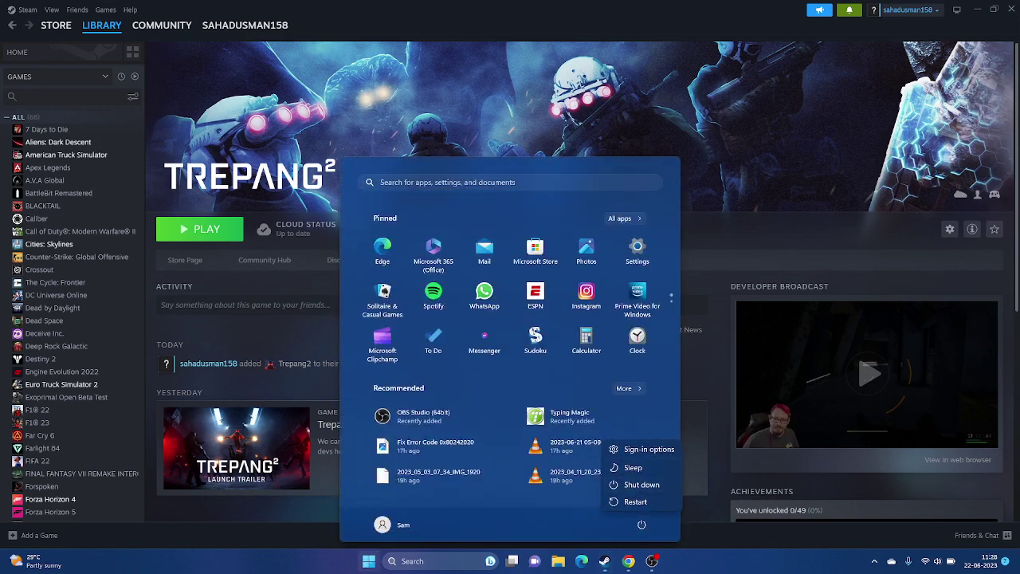
{"action": "left_click", "coordinate": [736, 557]}
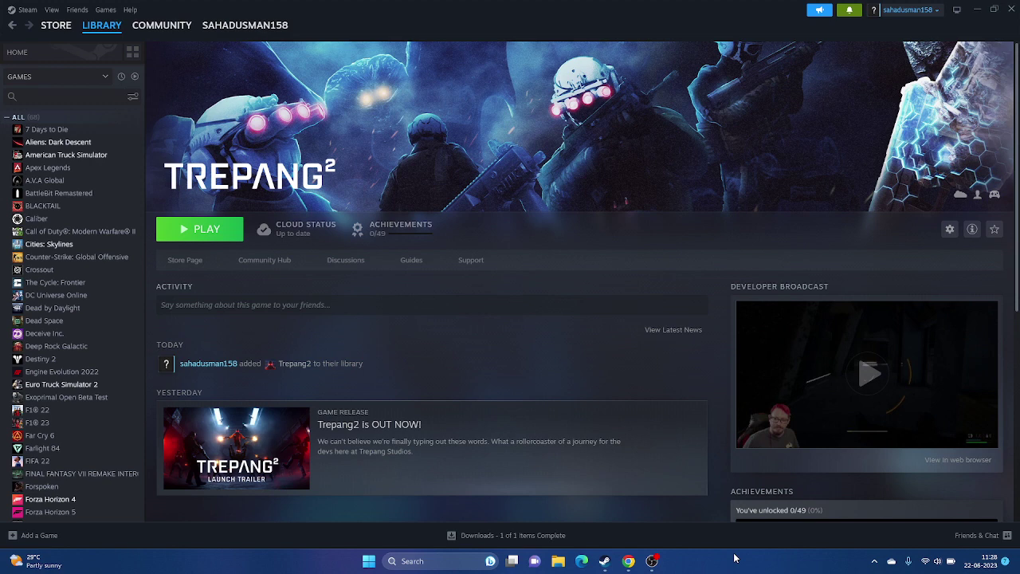
Step: Verify the integrity of Trepang2's installed game files and close the game's properties
{"action": "scroll", "coordinate": [102, 337], "scroll_direction": "down", "scroll_amount": 10}
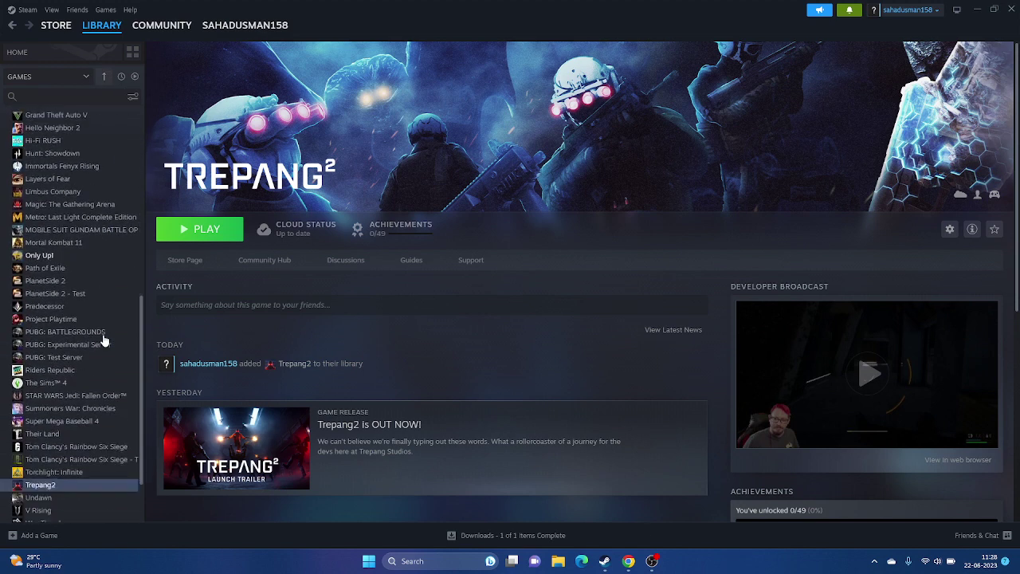
{"action": "scroll", "coordinate": [102, 341], "scroll_direction": "down", "scroll_amount": 1}
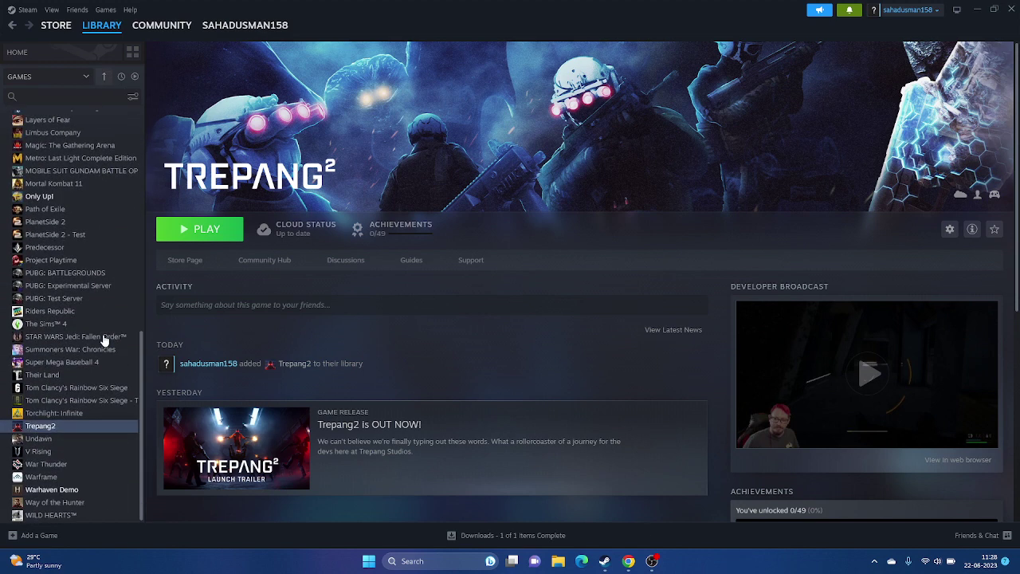
{"action": "right_click", "coordinate": [85, 428]}
{"action": "left_click", "coordinate": [110, 505]}
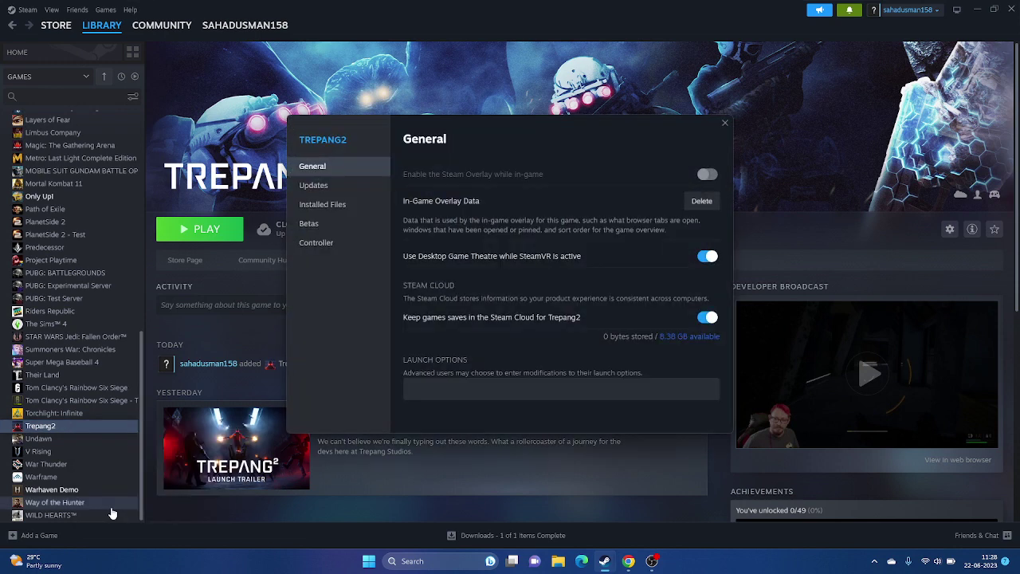
{"action": "left_click", "coordinate": [341, 207]}
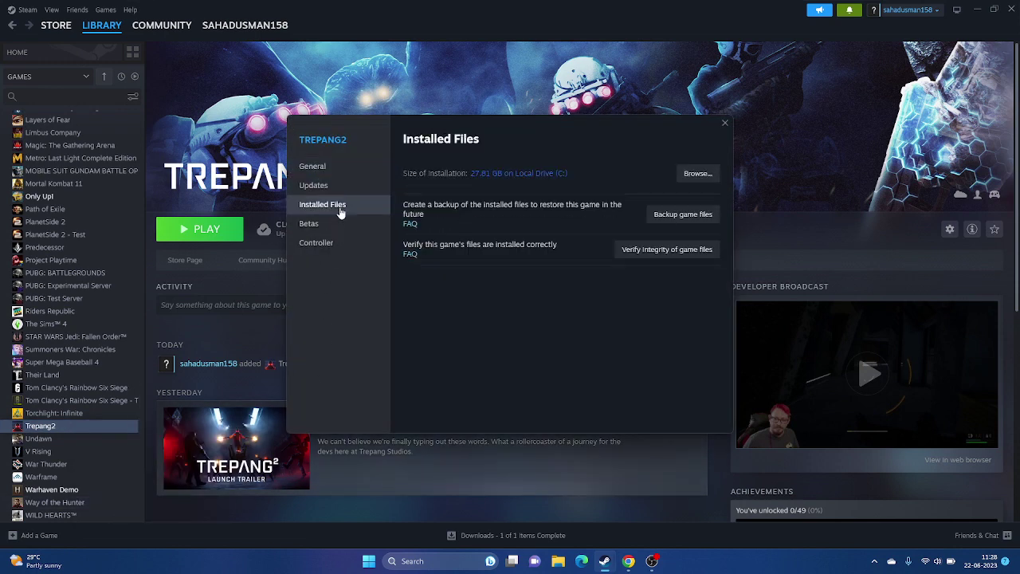
{"action": "left_click", "coordinate": [663, 251]}
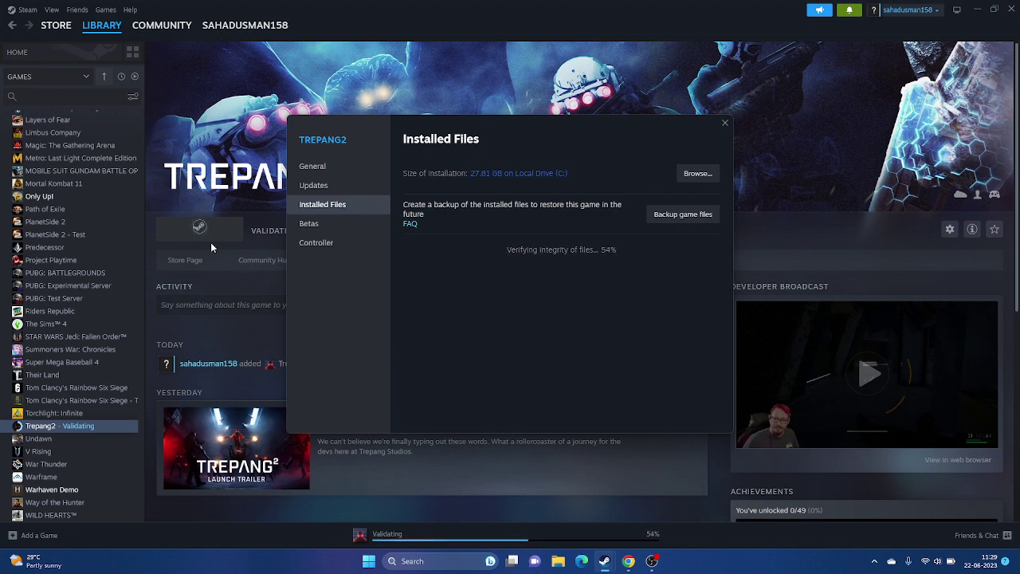
{"action": "left_click", "coordinate": [762, 120]}
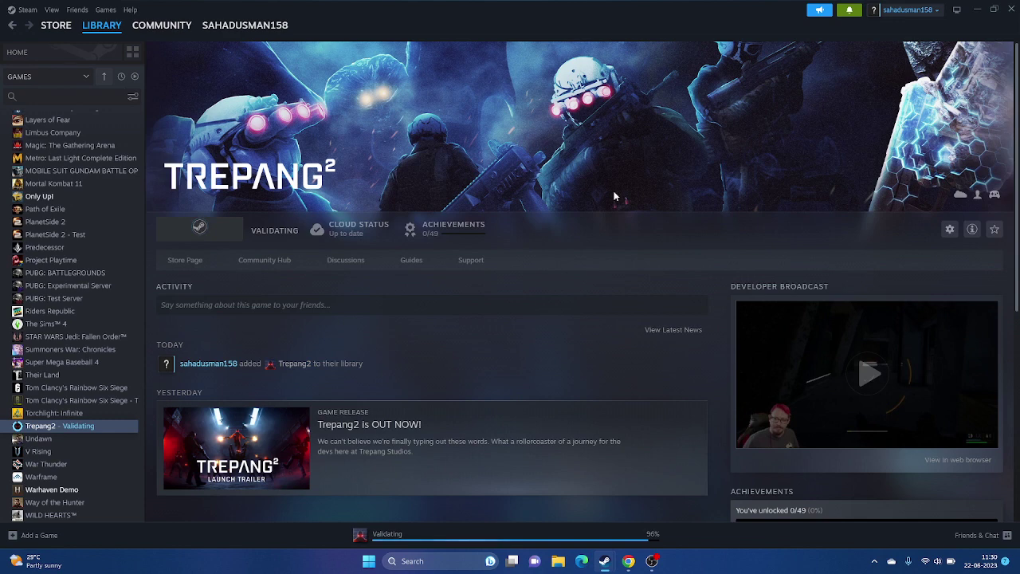
Step: Browse to Trepang2's local installation folder from its properties, minimize the Steam library and maximize the folder window
{"action": "right_click", "coordinate": [109, 425]}
{"action": "left_click", "coordinate": [128, 510]}
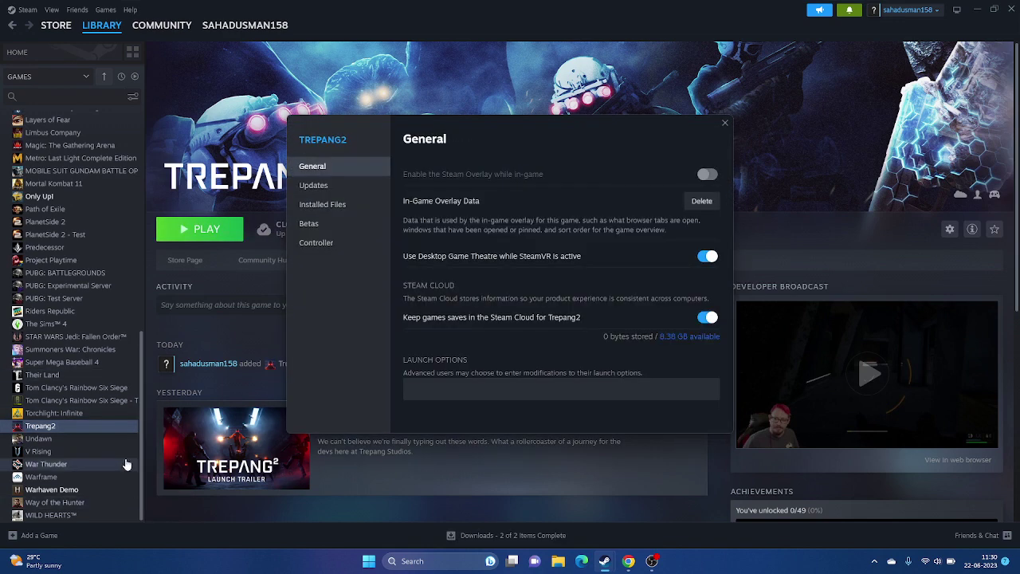
{"action": "left_click", "coordinate": [319, 206]}
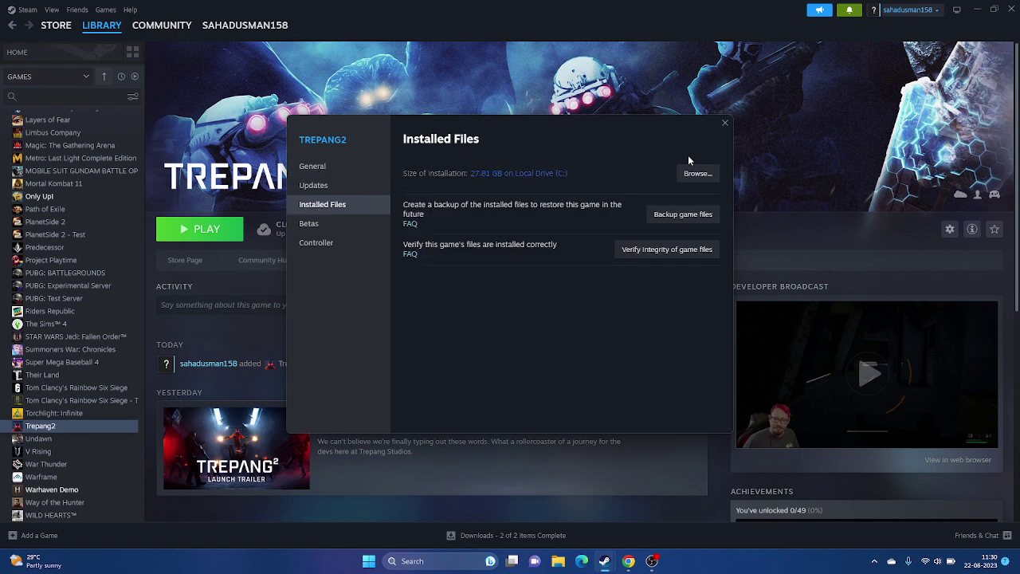
{"action": "left_click", "coordinate": [977, 9]}
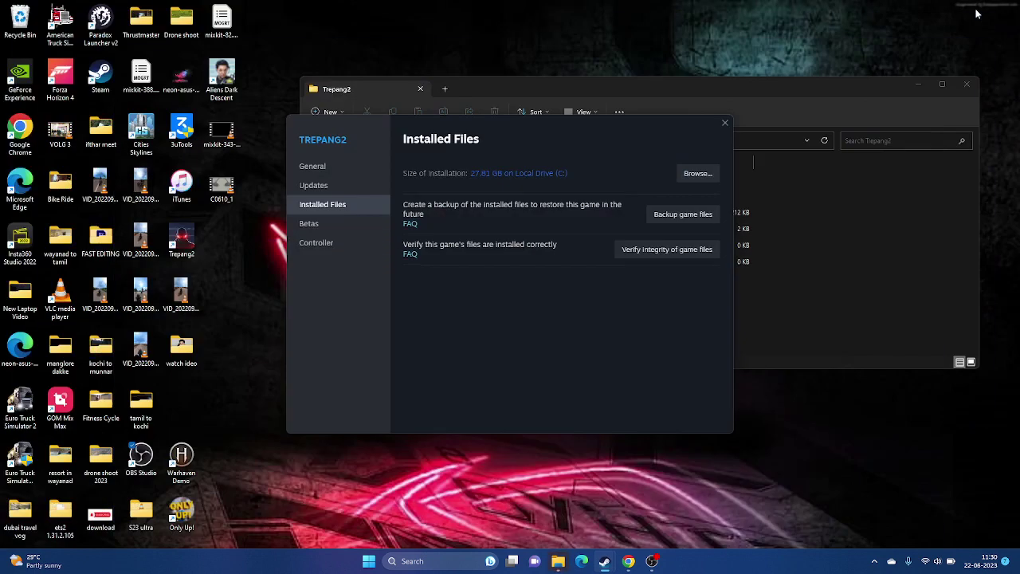
{"action": "left_click", "coordinate": [942, 84]}
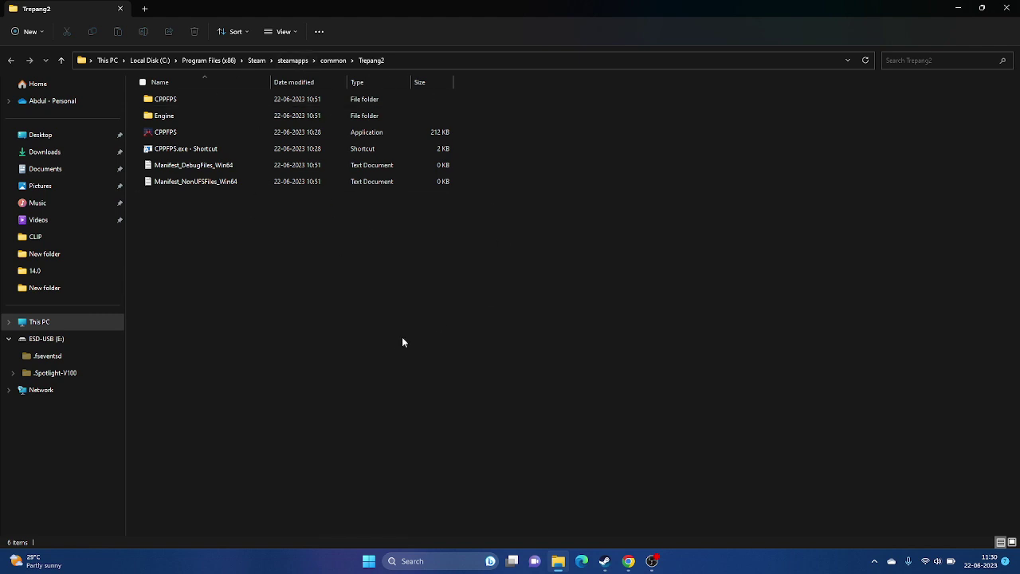
Step: Set the CPPFPS application in the Trepang2 folder to run as an administrator and apply the change
{"action": "left_click", "coordinate": [166, 136]}
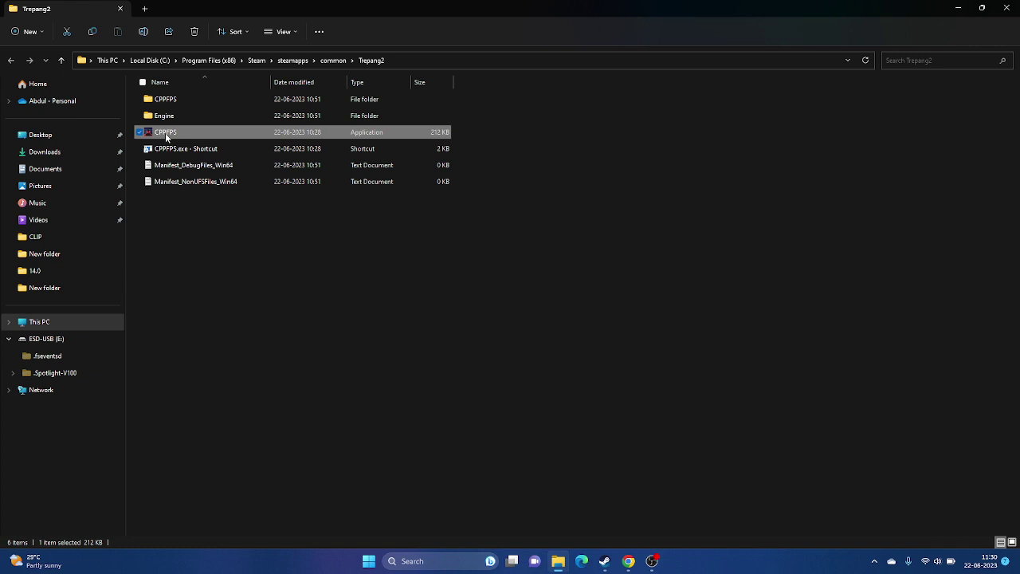
{"action": "left_click", "coordinate": [248, 270]}
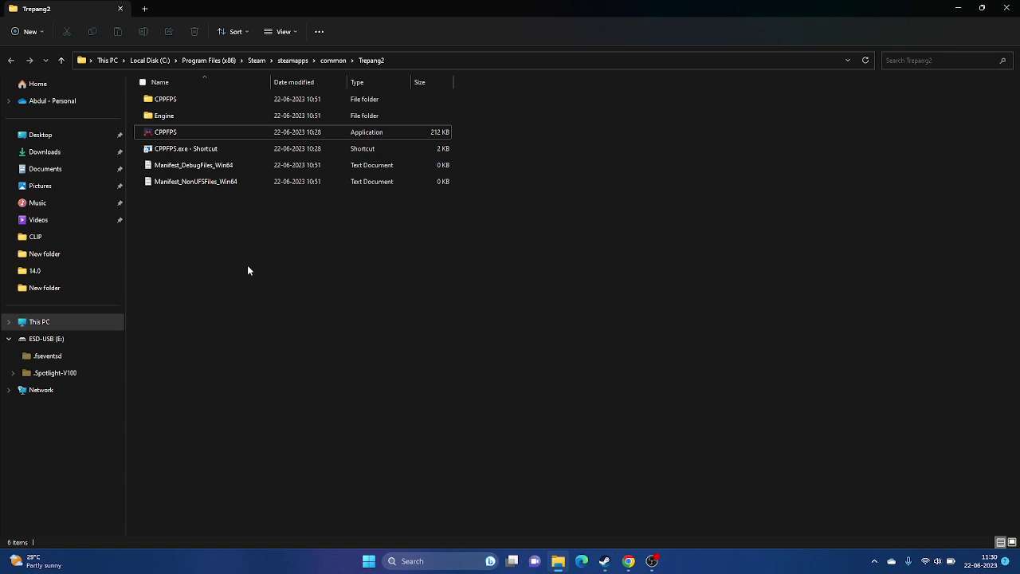
{"action": "left_click", "coordinate": [171, 138]}
{"action": "right_click", "coordinate": [171, 139]}
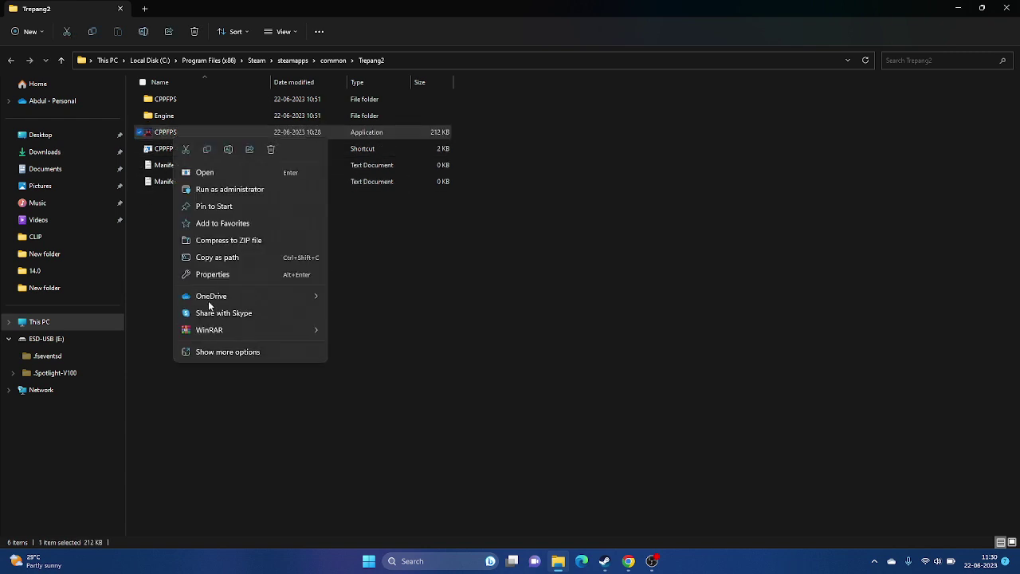
{"action": "left_click", "coordinate": [200, 350]}
{"action": "left_click", "coordinate": [243, 343]}
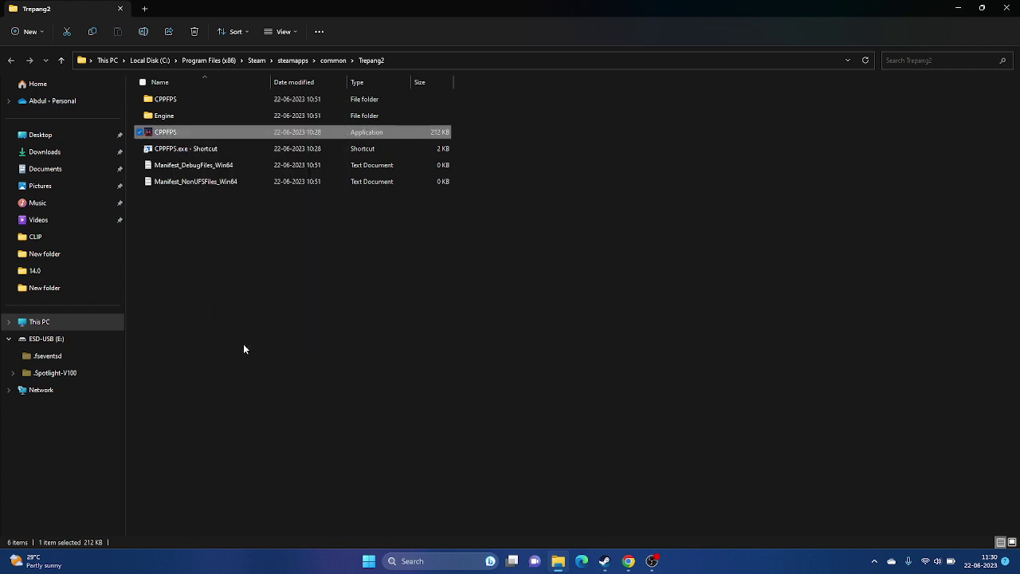
{"action": "left_click", "coordinate": [257, 278]}
{"action": "left_click_drag", "start_coordinate": [295, 265], "coordinate": [323, 204]}
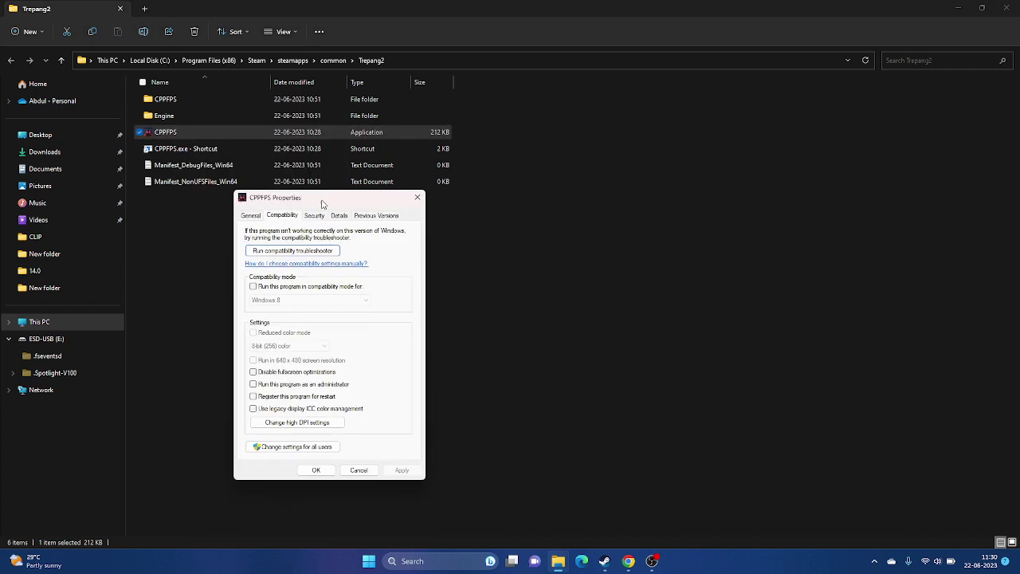
{"action": "left_click", "coordinate": [255, 385]}
{"action": "left_click", "coordinate": [402, 471]}
{"action": "left_click", "coordinate": [316, 470]}
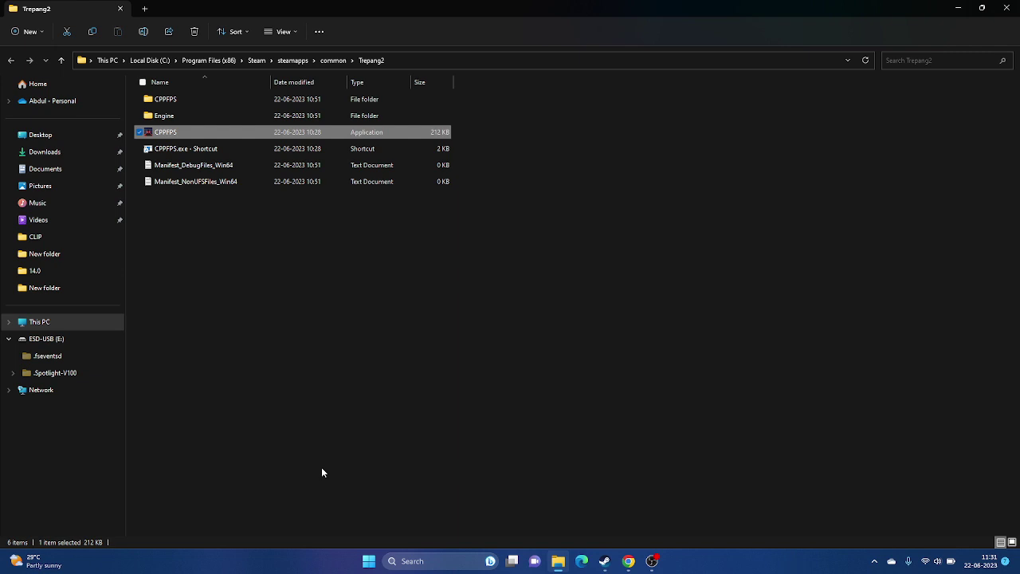
Step: Set the CPPFPS application to run in compatibility mode for Windows 8, and close the game folder and Trepang2's properties
{"action": "right_click", "coordinate": [183, 134]}
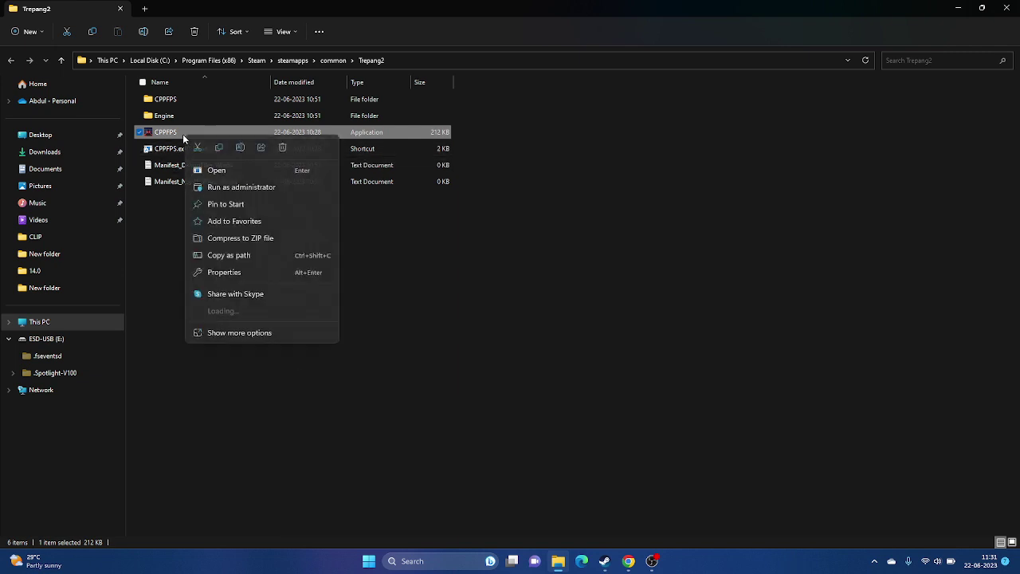
{"action": "left_click", "coordinate": [232, 349]}
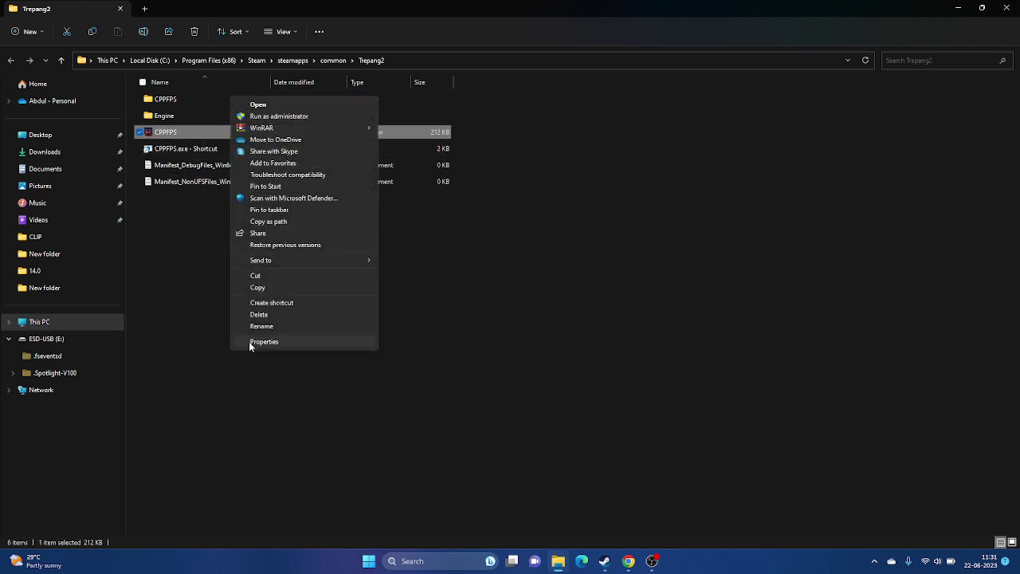
{"action": "left_click", "coordinate": [250, 343]}
{"action": "left_click", "coordinate": [284, 278]}
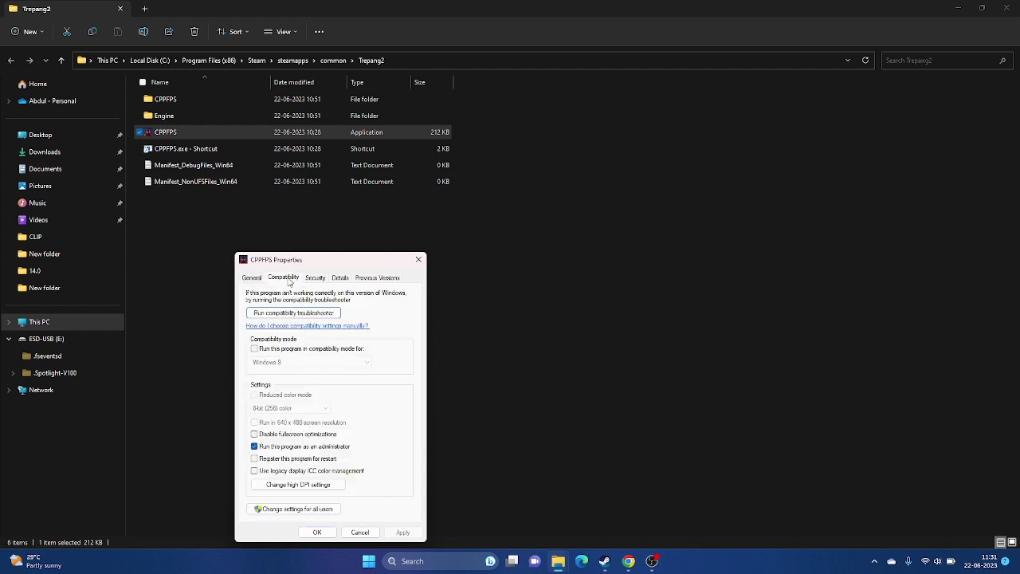
{"action": "left_click", "coordinate": [255, 349]}
{"action": "left_click", "coordinate": [315, 362]}
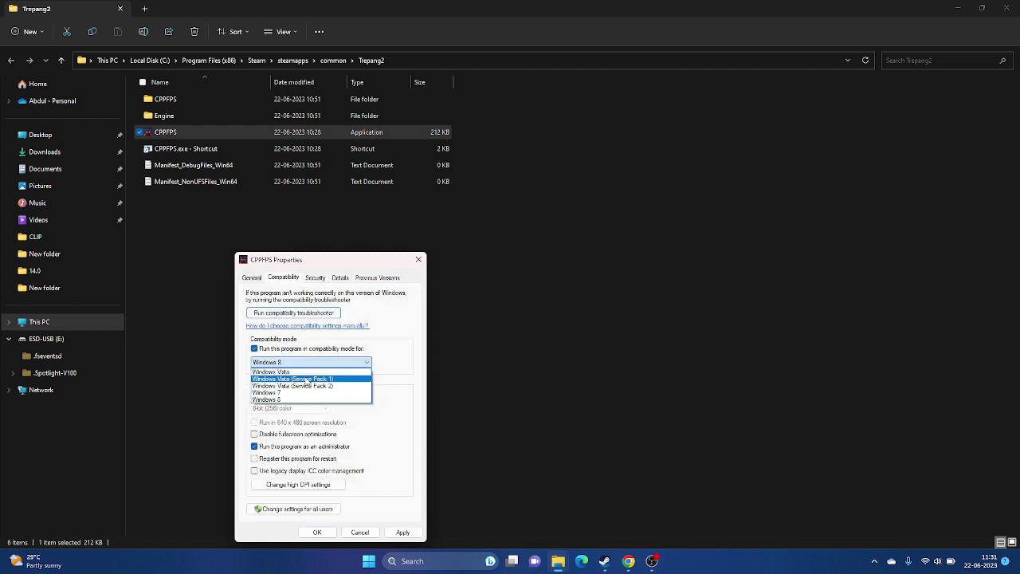
{"action": "left_click", "coordinate": [298, 393]}
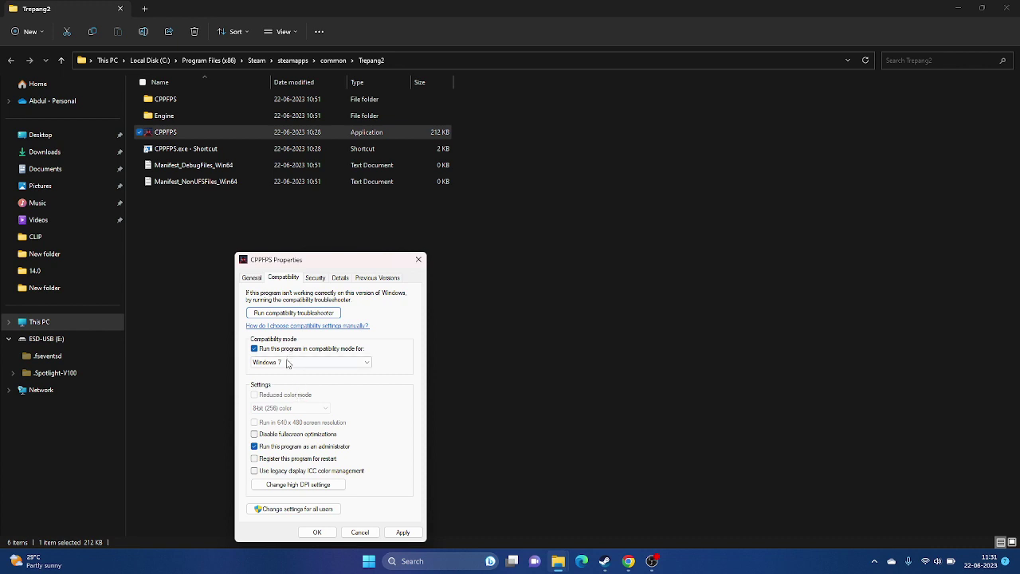
{"action": "left_click", "coordinate": [289, 362]}
{"action": "left_click", "coordinate": [291, 401]}
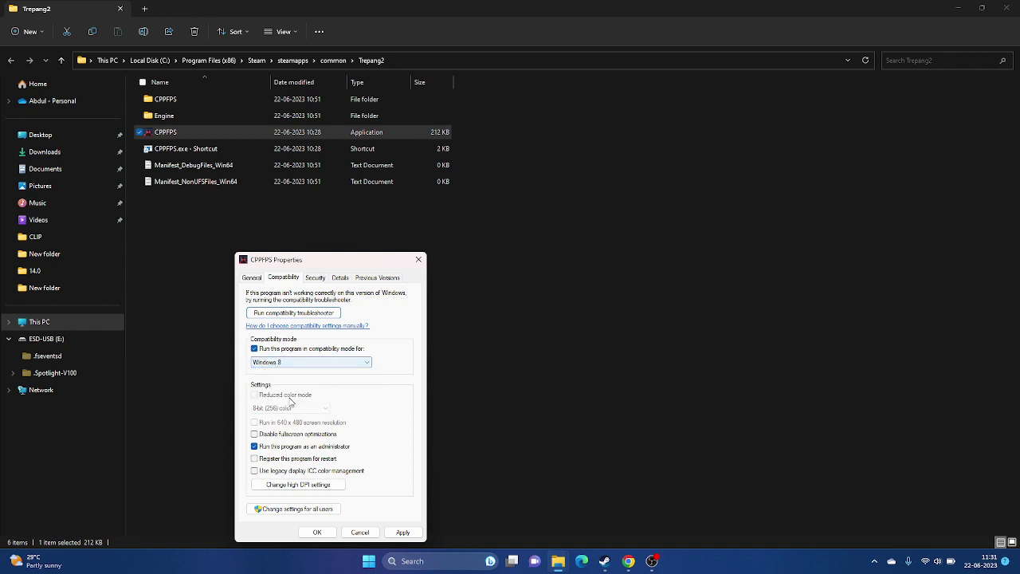
{"action": "left_click", "coordinate": [403, 532]}
{"action": "left_click", "coordinate": [321, 532]}
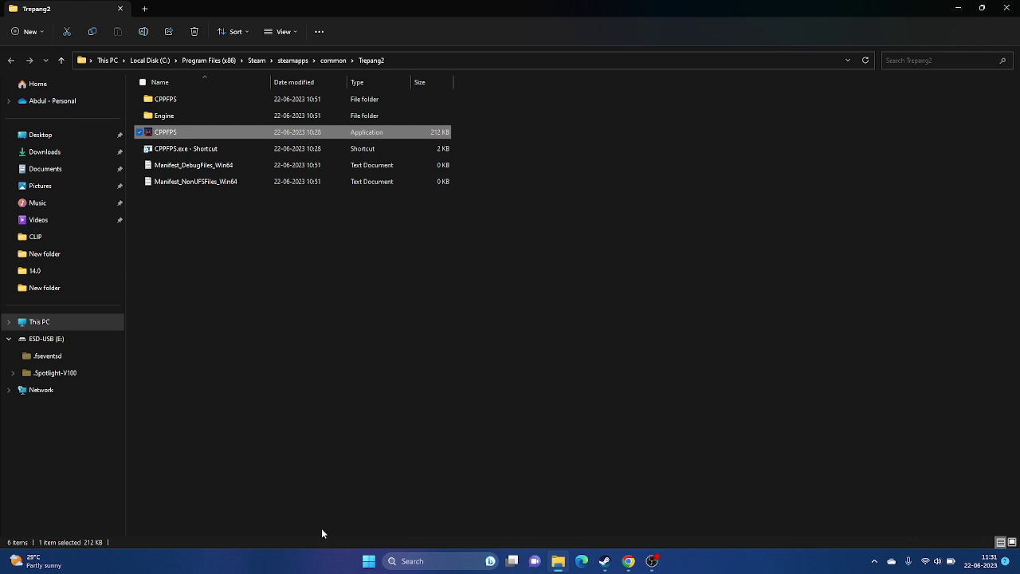
{"action": "left_click", "coordinate": [1006, 8]}
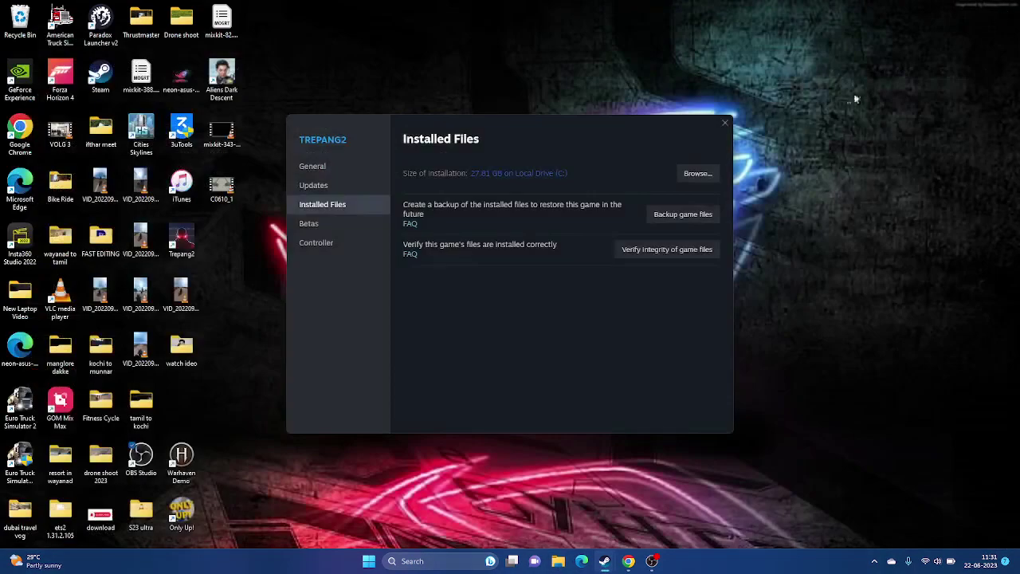
{"action": "left_click", "coordinate": [724, 122]}
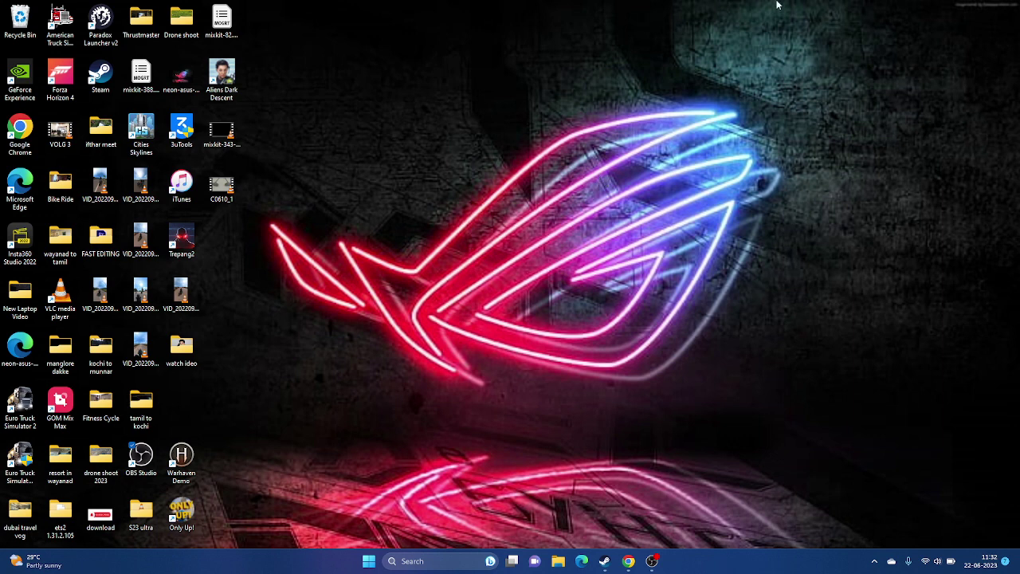
Step: Open the Language & region page under Time & language in Windows Settings
{"action": "left_click", "coordinate": [430, 561]}
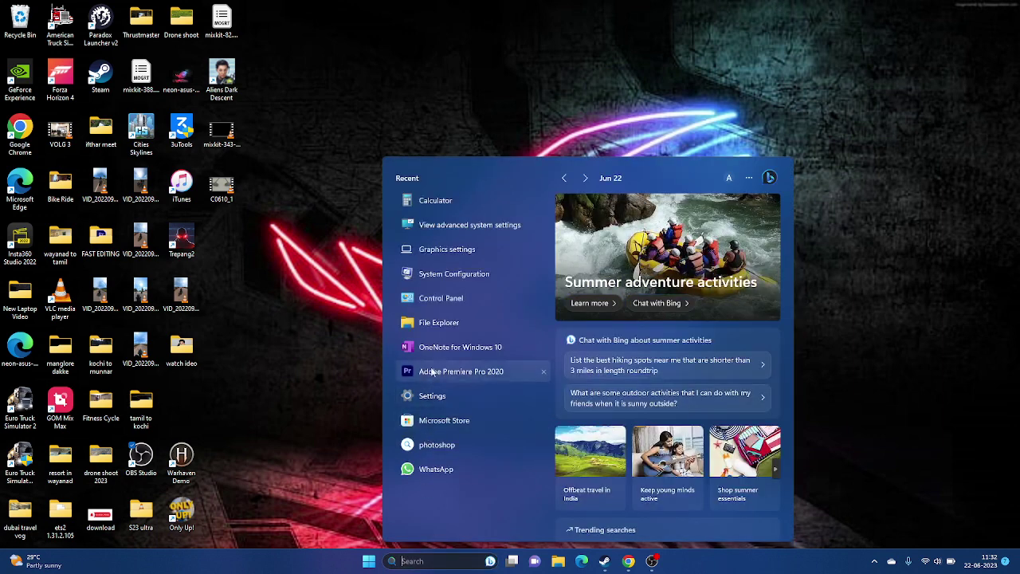
{"action": "left_click", "coordinate": [437, 397]}
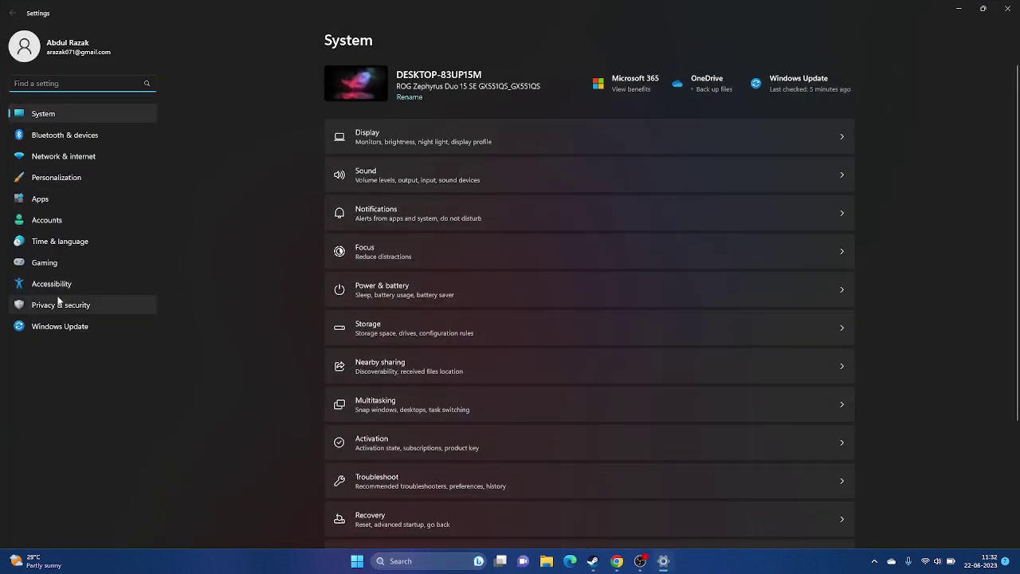
{"action": "left_click", "coordinate": [65, 246]}
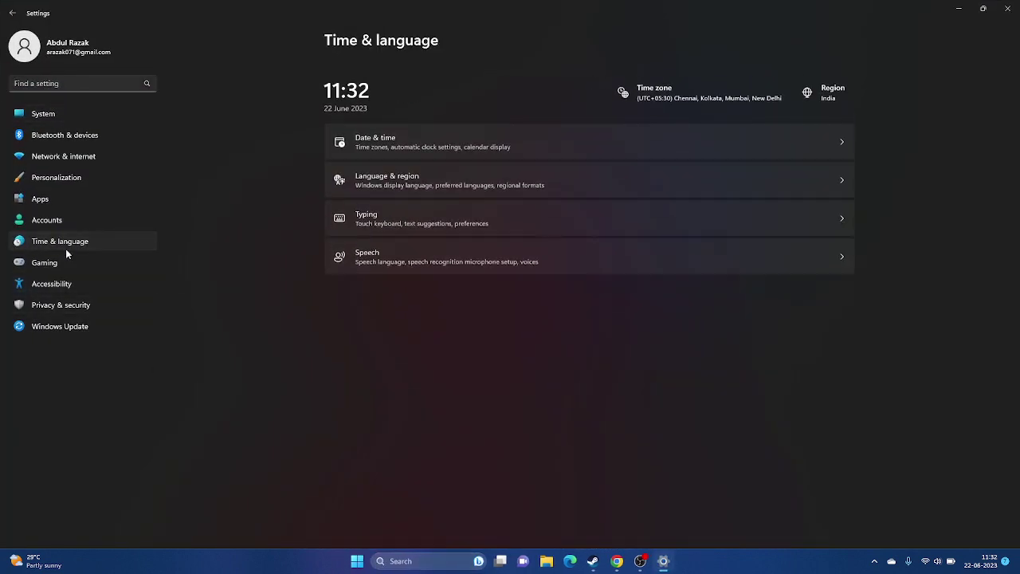
{"action": "left_click", "coordinate": [394, 169]}
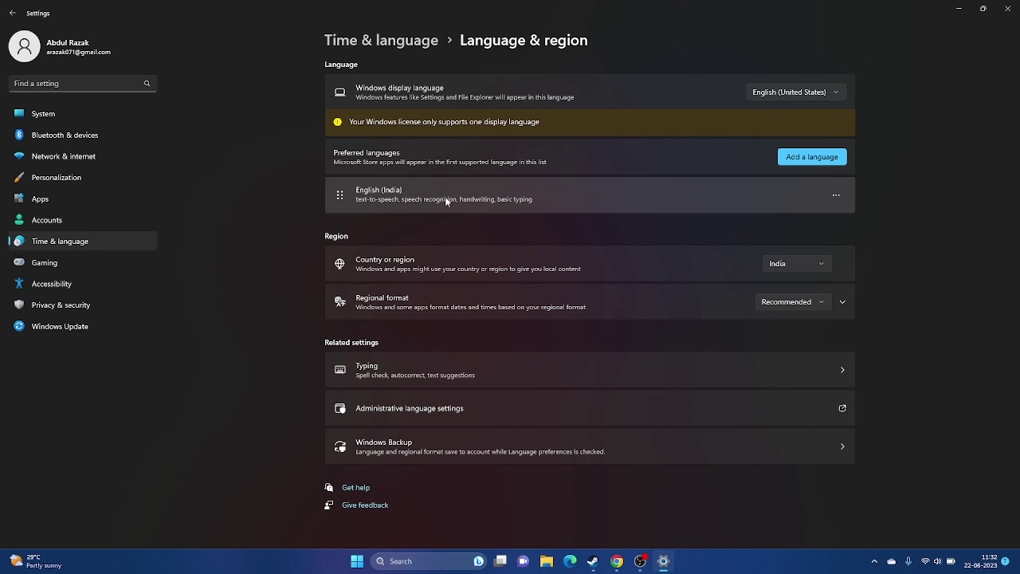
Step: View the languages available to install, cancel without adding one, and return to the Time & language page
{"action": "left_click", "coordinate": [812, 157]}
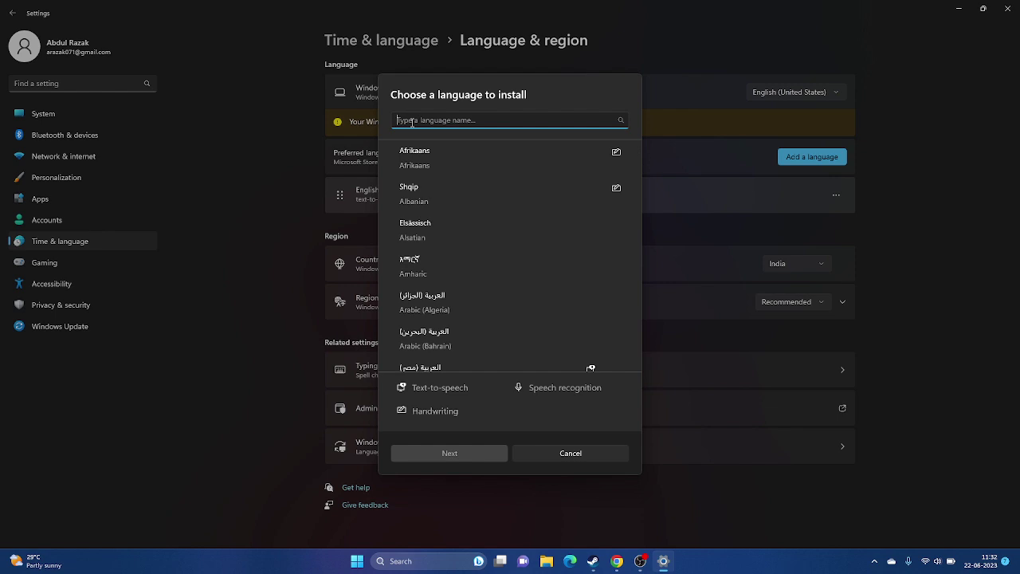
{"action": "left_click", "coordinate": [544, 447]}
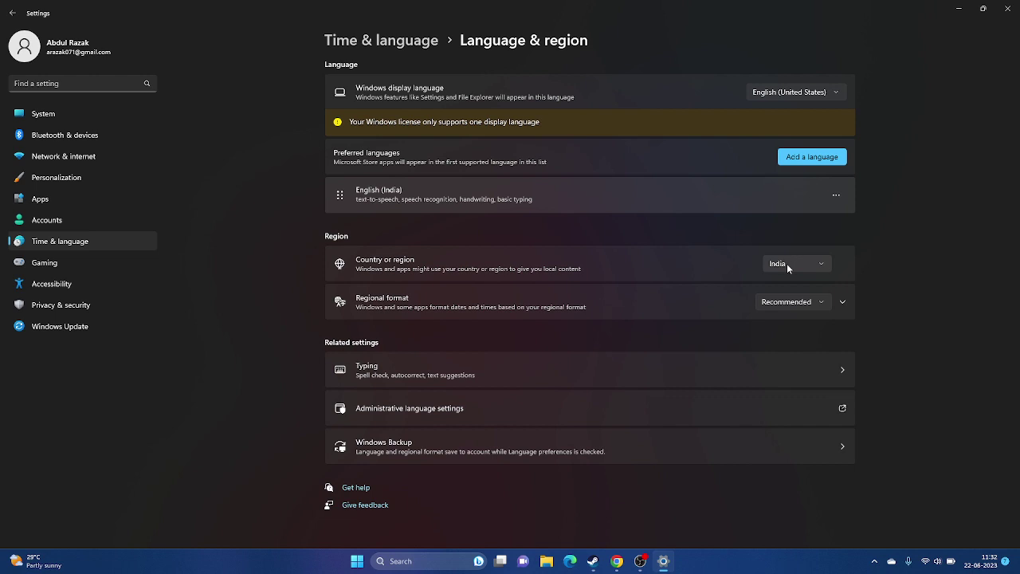
{"action": "left_click", "coordinate": [12, 13]}
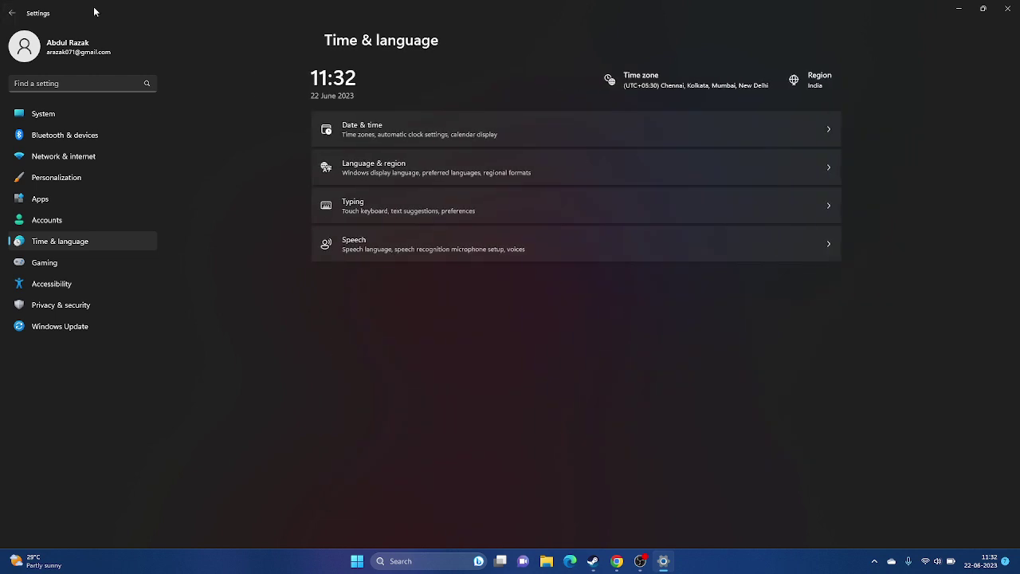
Step: Review the Date & time settings, close Settings, and view the Trepang2 library page in Steam
{"action": "left_click", "coordinate": [438, 134]}
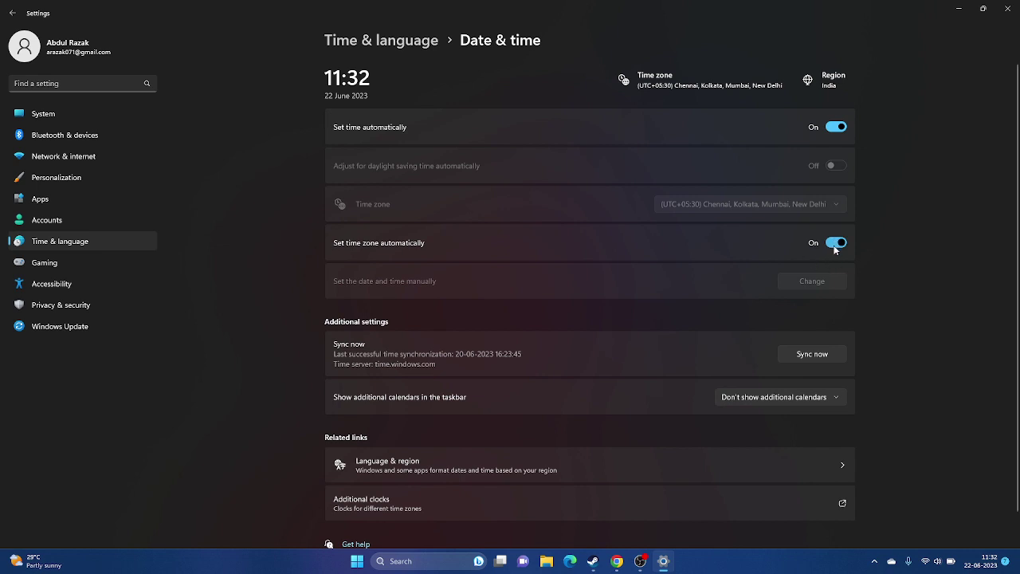
{"action": "left_click", "coordinate": [1008, 8]}
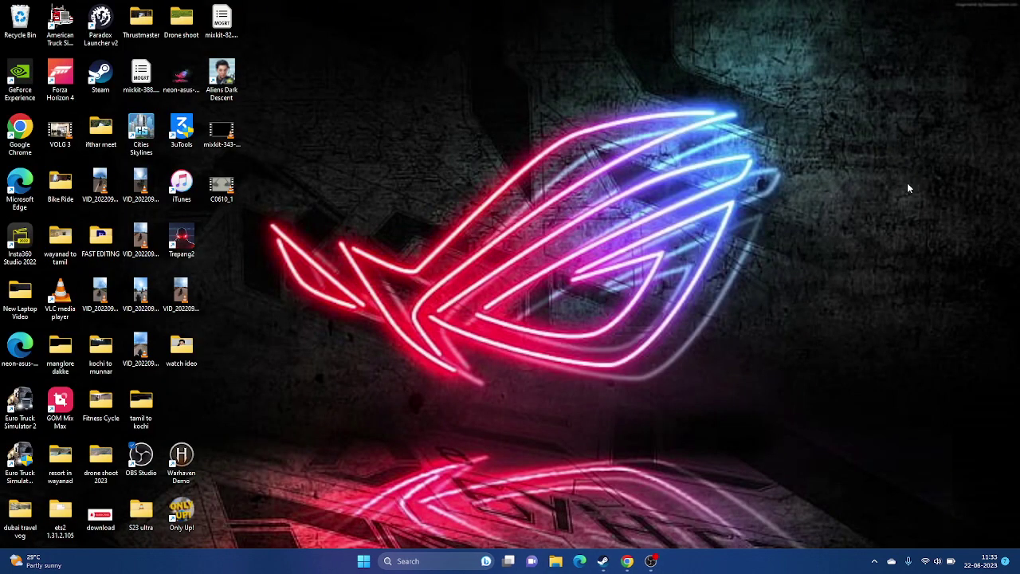
{"action": "left_click", "coordinate": [614, 562]}
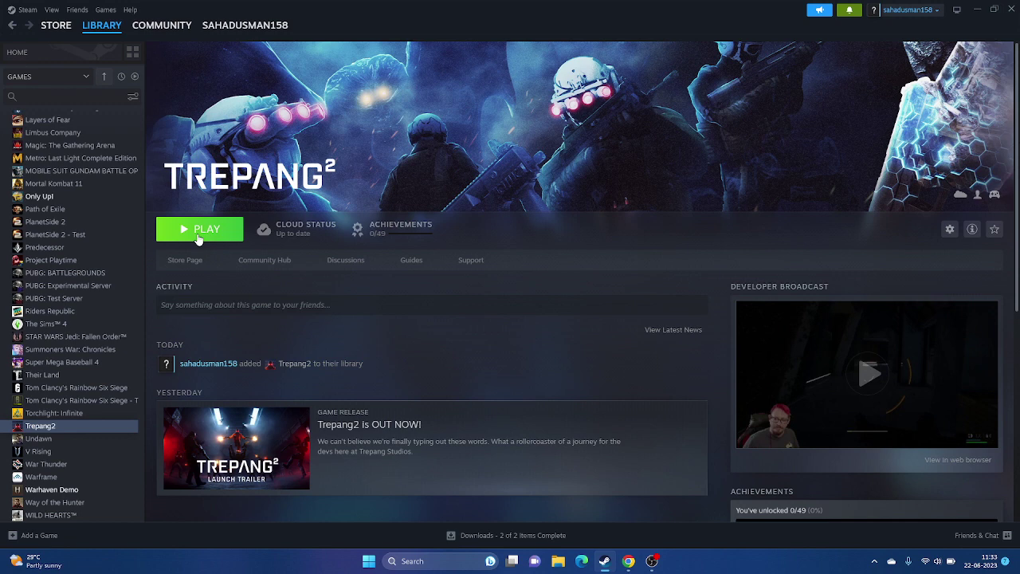
{"action": "left_click", "coordinate": [977, 9]}
Step: View the Documents folder in File Explorer and close it, returning briefly to the Trepang2 page in Steam
{"action": "left_click", "coordinate": [558, 561]}
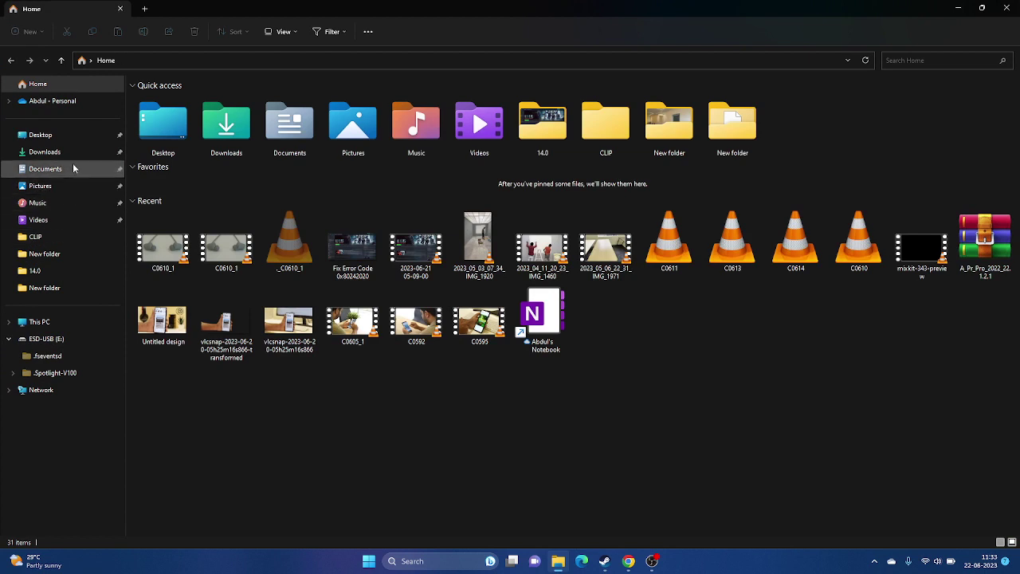
{"action": "left_click", "coordinate": [71, 170]}
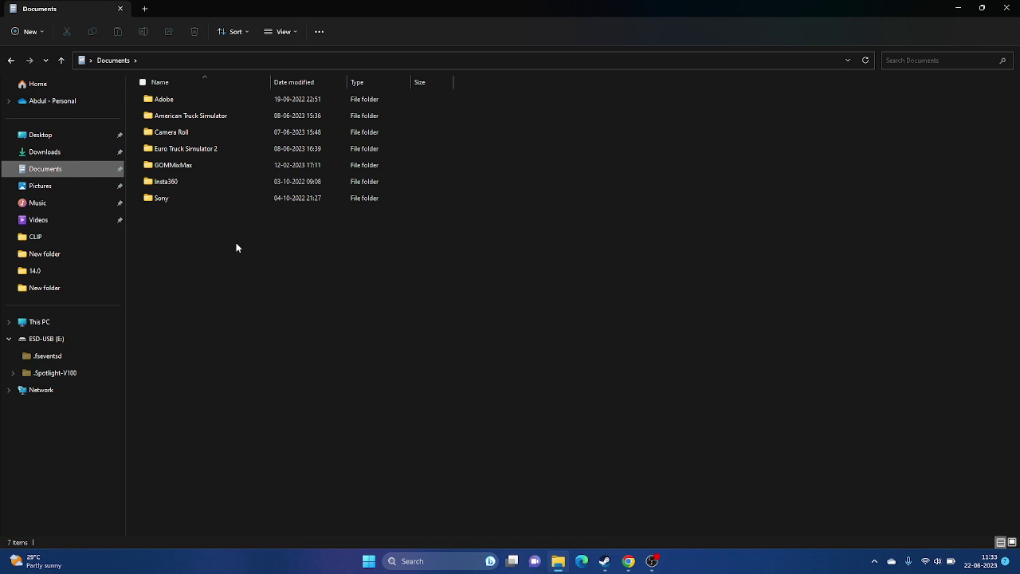
{"action": "left_click", "coordinate": [1006, 8]}
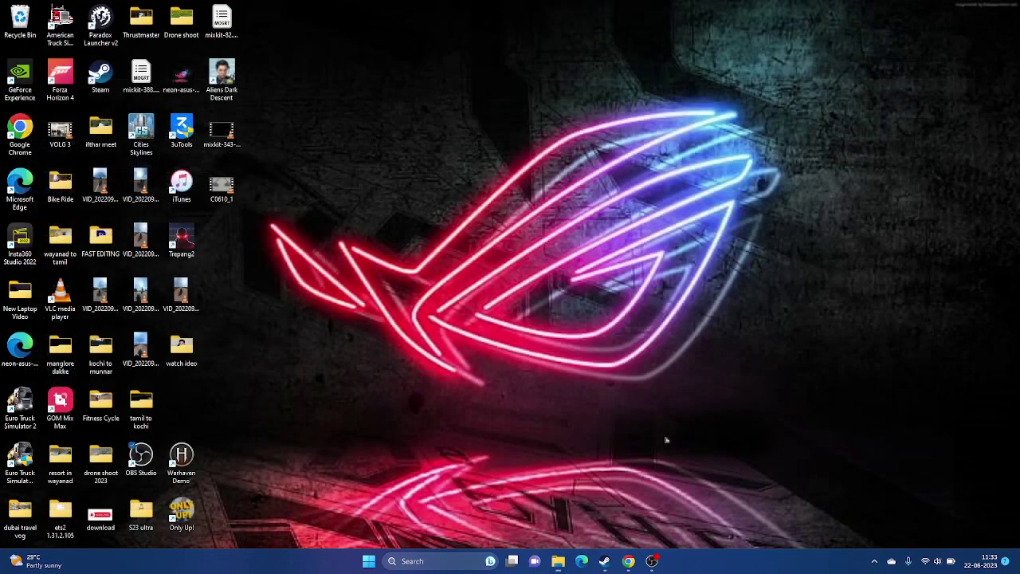
{"action": "left_click", "coordinate": [604, 561]}
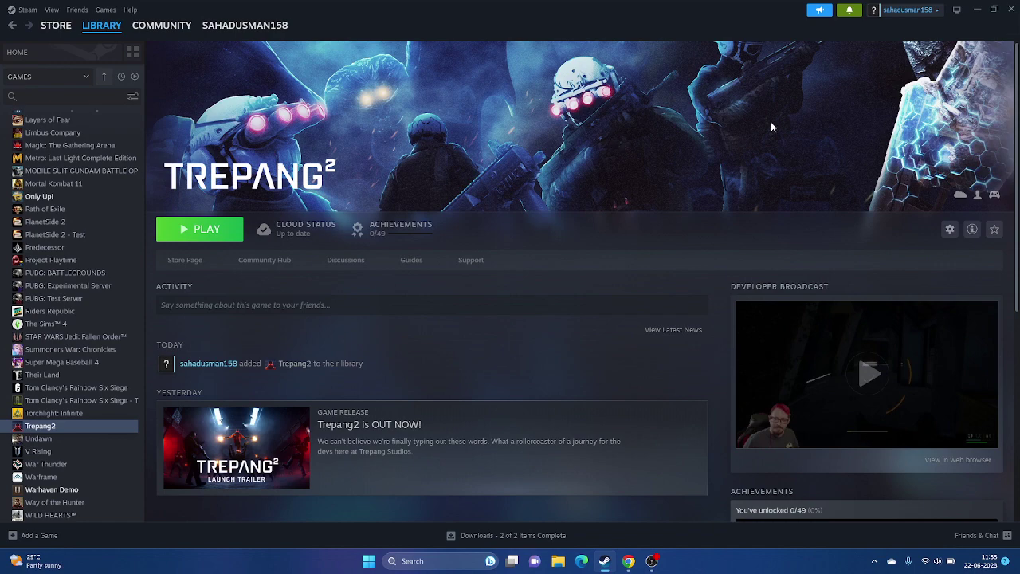
{"action": "left_click", "coordinate": [977, 10]}
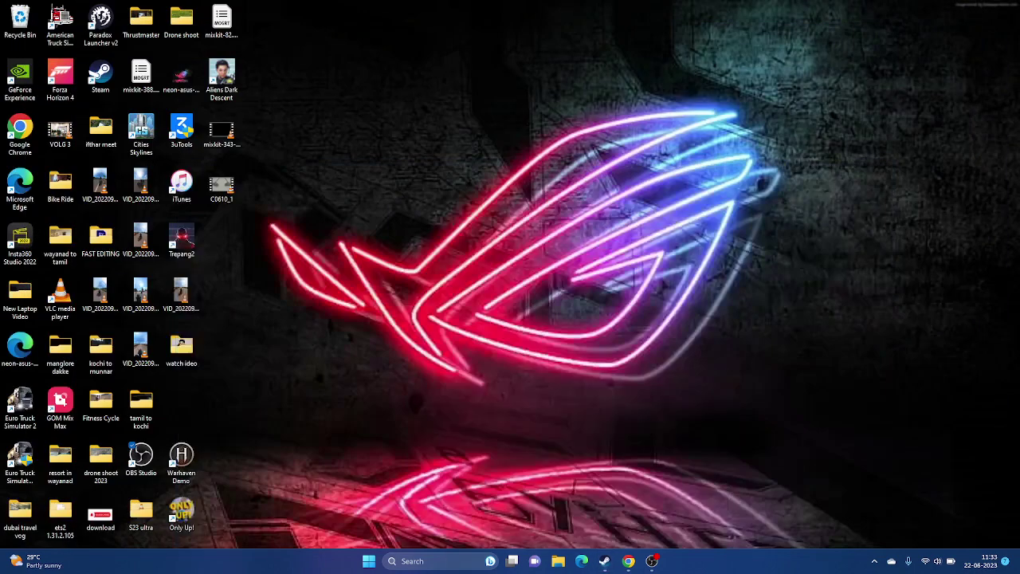
Step: Open the Windows Defender Firewall allowed apps page through Control Panel's System and Security section and maximize the window
{"action": "left_click", "coordinate": [438, 560]}
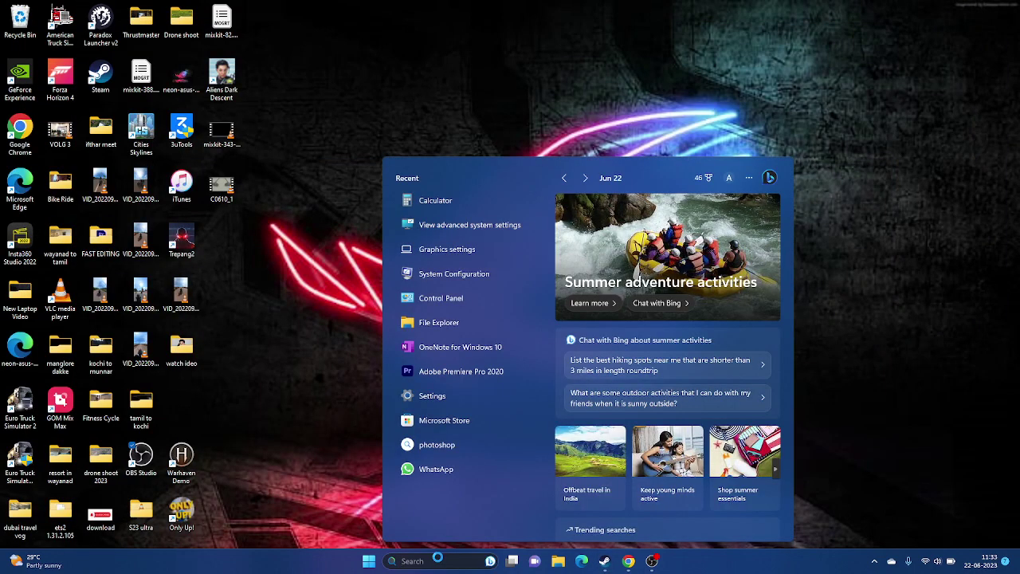
{"action": "left_click", "coordinate": [438, 299]}
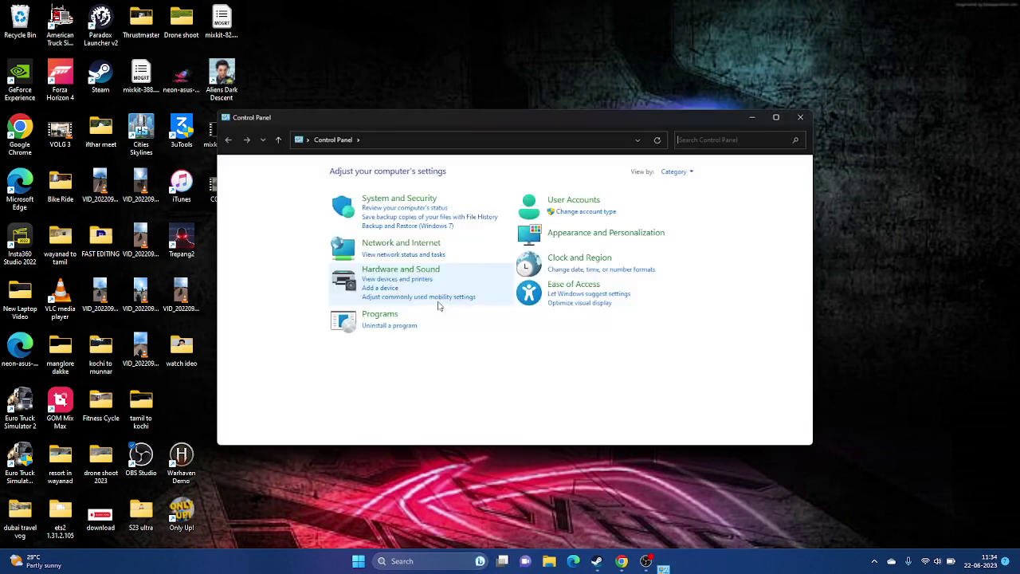
{"action": "left_click", "coordinate": [393, 206]}
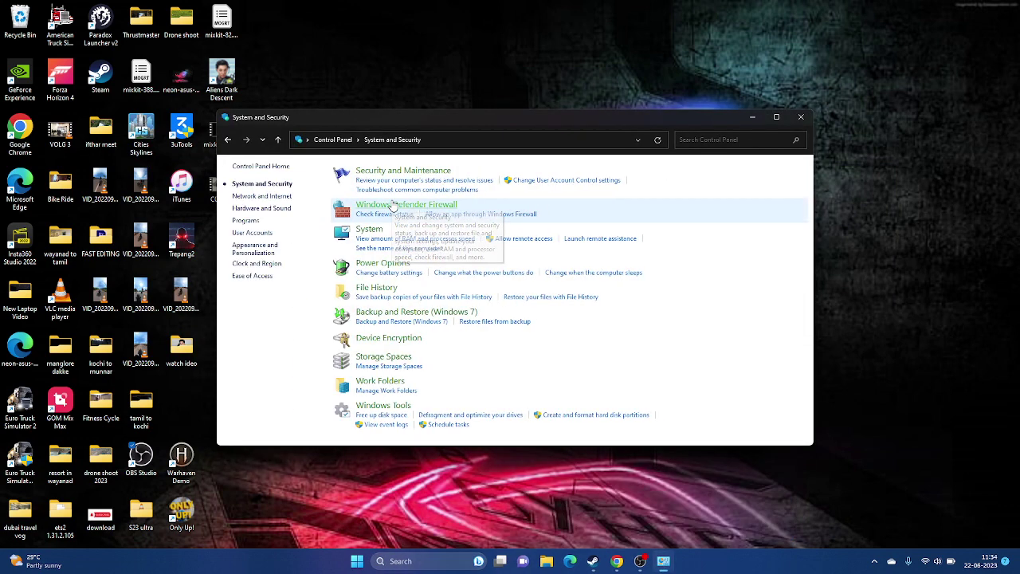
{"action": "left_click", "coordinate": [394, 207]}
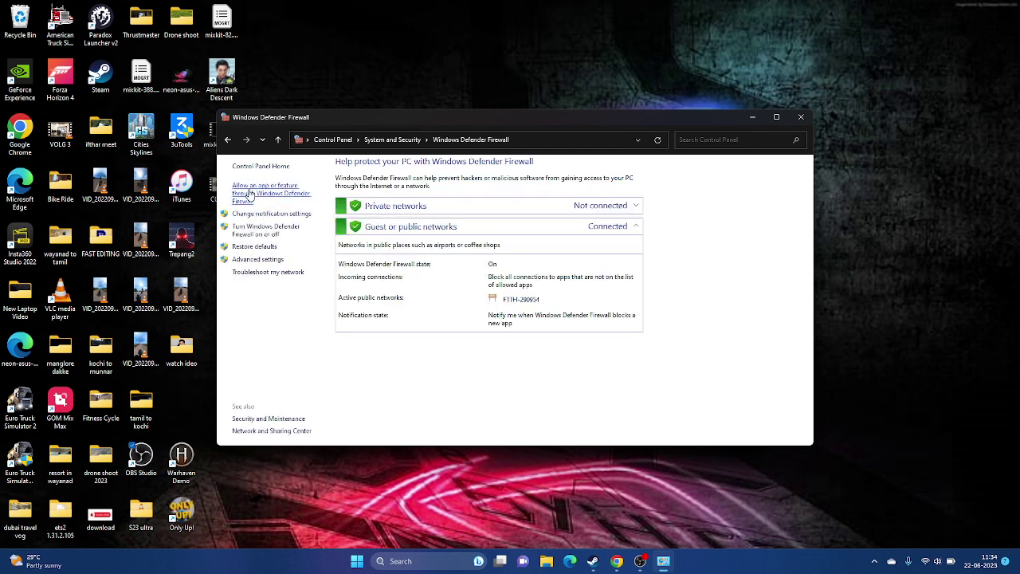
{"action": "left_click", "coordinate": [250, 194]}
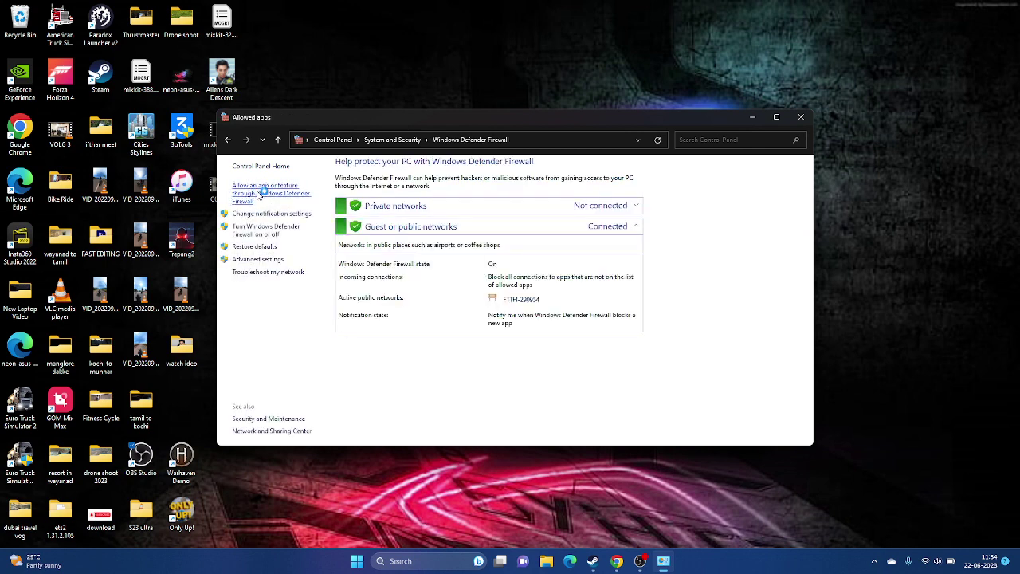
{"action": "left_click", "coordinate": [776, 118]}
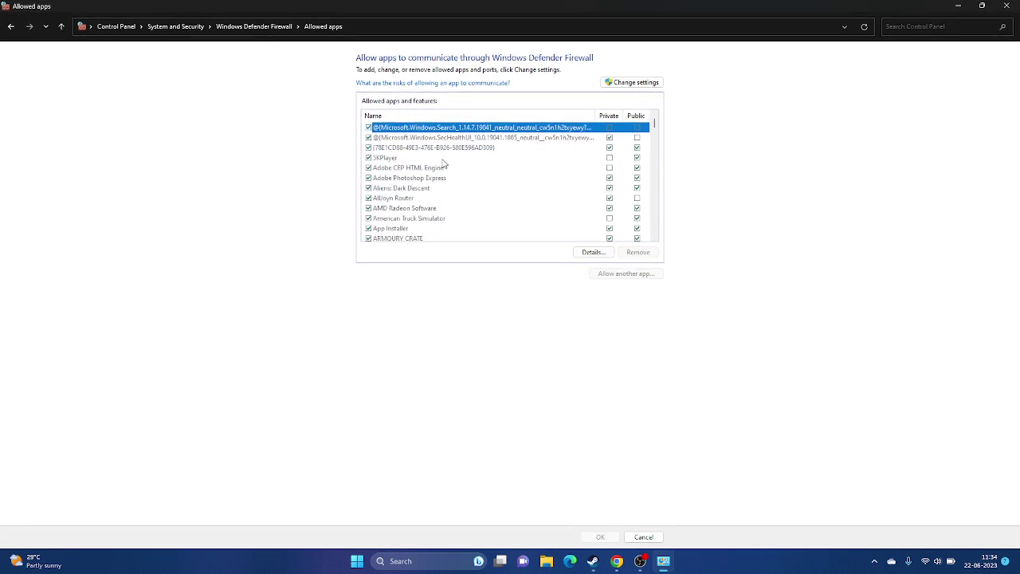
Step: Look through the firewall's allowed apps and features for Trepang2 and its Private and Public network permissions
{"action": "scroll", "coordinate": [444, 164], "scroll_direction": "down", "scroll_amount": 10}
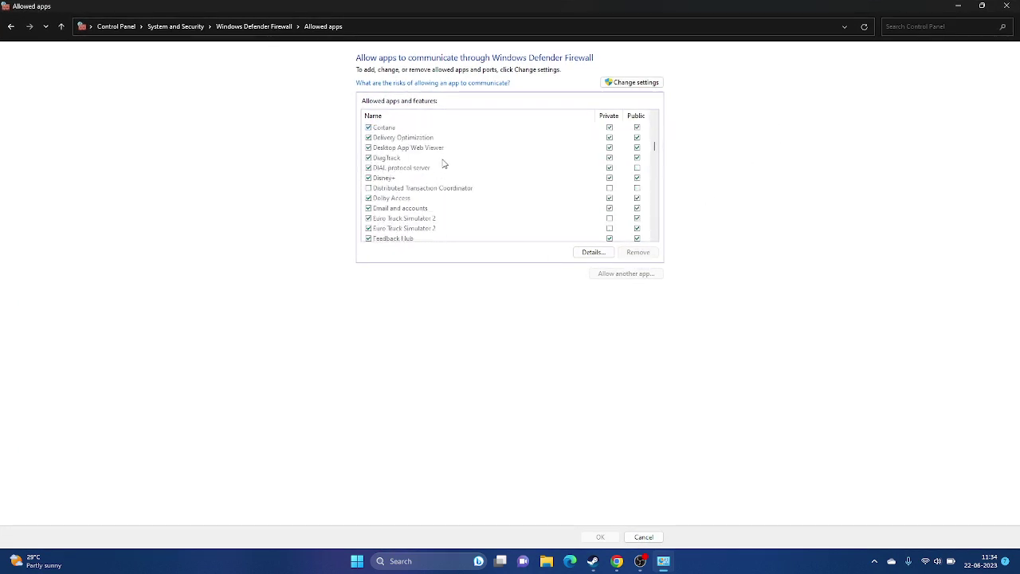
{"action": "scroll", "coordinate": [444, 164], "scroll_direction": "up", "scroll_amount": 1}
{"action": "scroll", "coordinate": [444, 163], "scroll_direction": "down", "scroll_amount": 6}
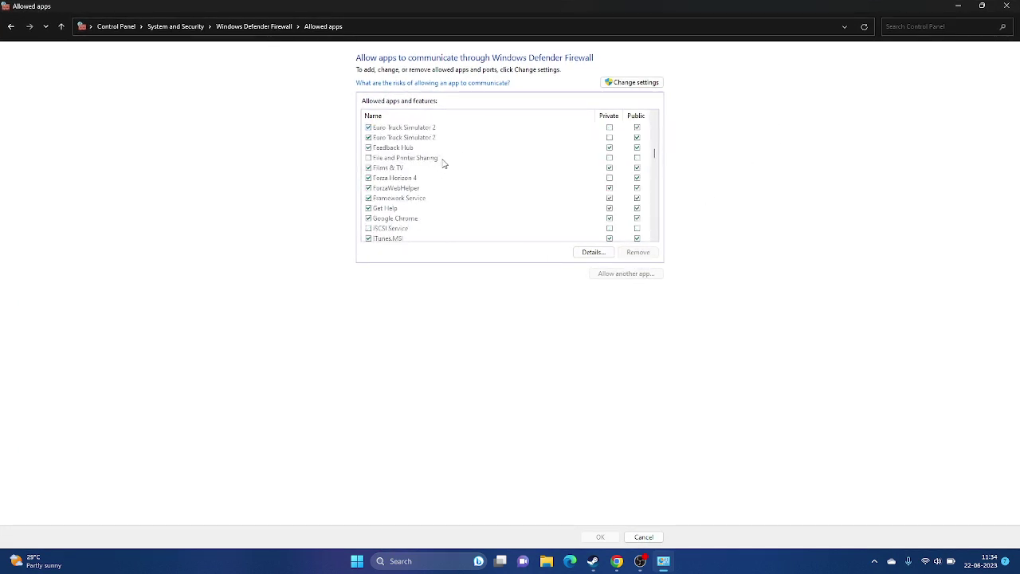
{"action": "scroll", "coordinate": [444, 163], "scroll_direction": "up", "scroll_amount": 2}
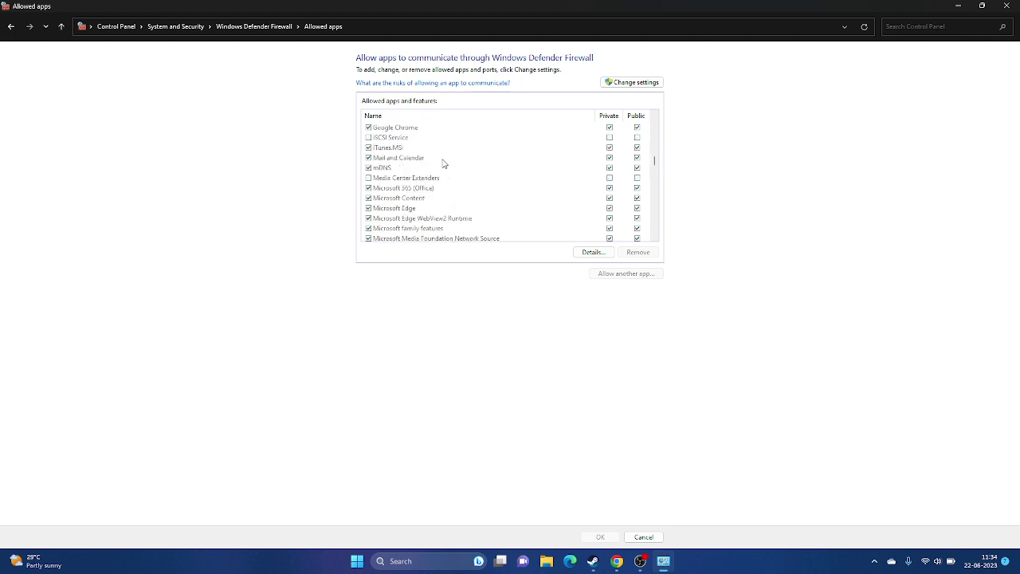
{"action": "scroll", "coordinate": [444, 163], "scroll_direction": "down", "scroll_amount": 12}
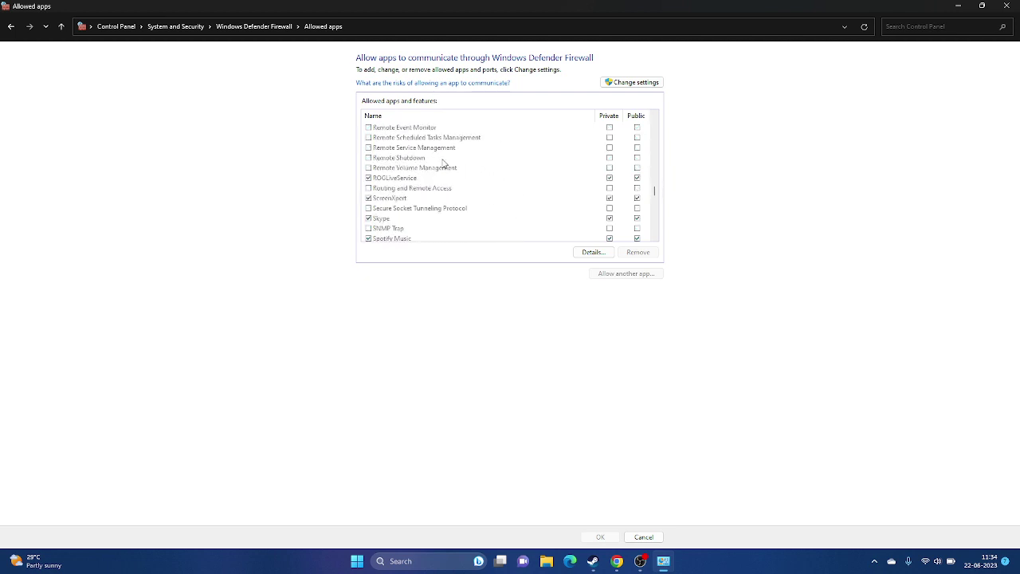
{"action": "scroll", "coordinate": [444, 164], "scroll_direction": "down", "scroll_amount": 6}
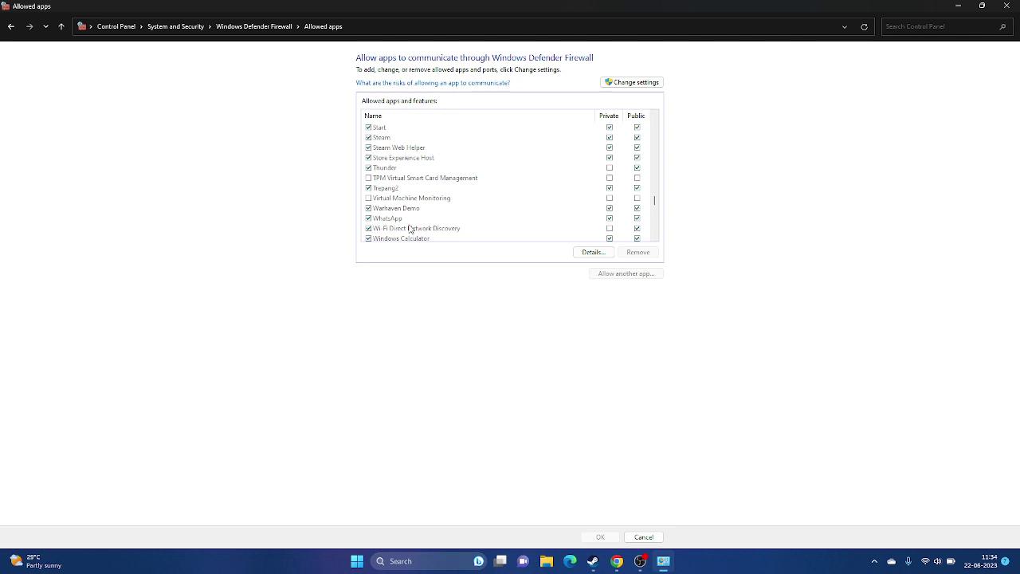
Step: Start allowing another app through the firewall and browse to C:\Program Files (x86)\Steam\steamapps\common\Trepang2
{"action": "left_click", "coordinate": [642, 85]}
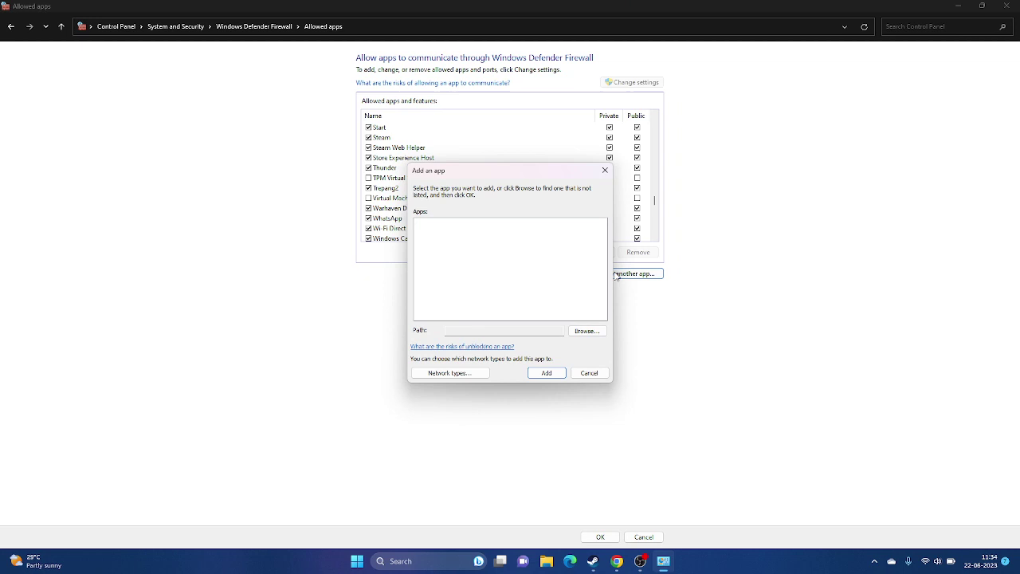
{"action": "left_click", "coordinate": [586, 330]}
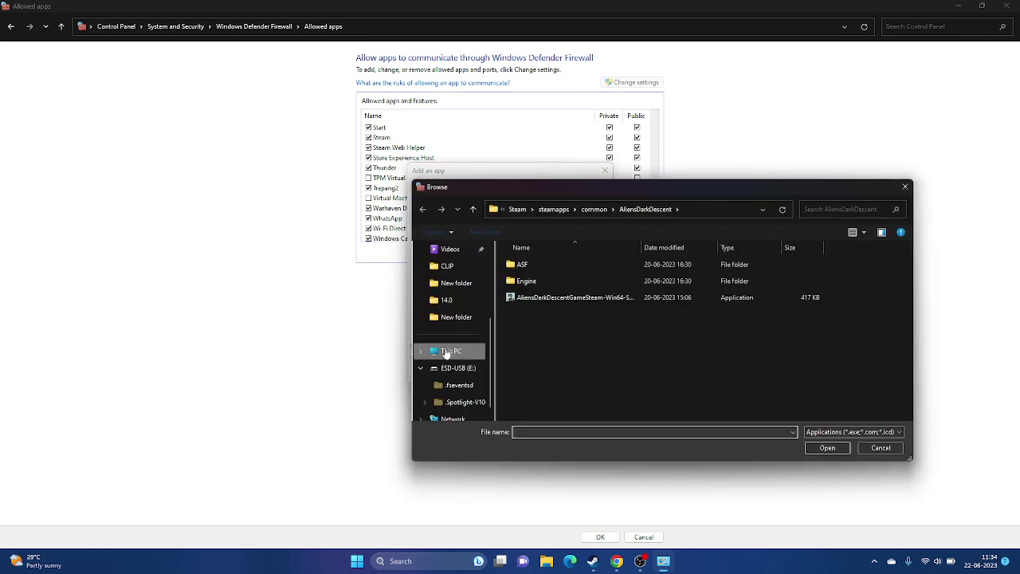
{"action": "left_click", "coordinate": [448, 352]}
{"action": "double_click", "coordinate": [569, 277]}
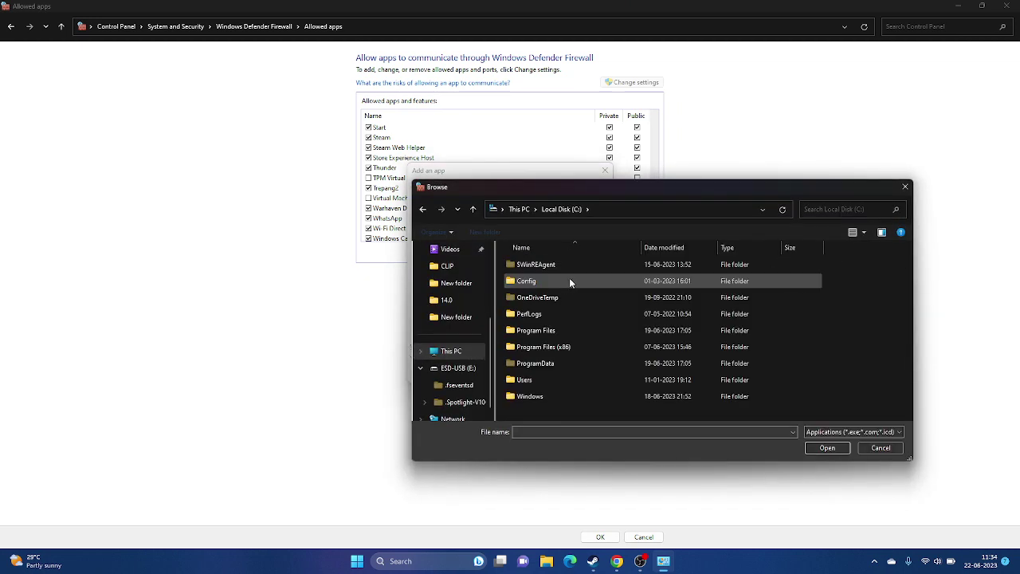
{"action": "double_click", "coordinate": [553, 346]}
{"action": "scroll", "coordinate": [556, 330], "scroll_direction": "down", "scroll_amount": 3}
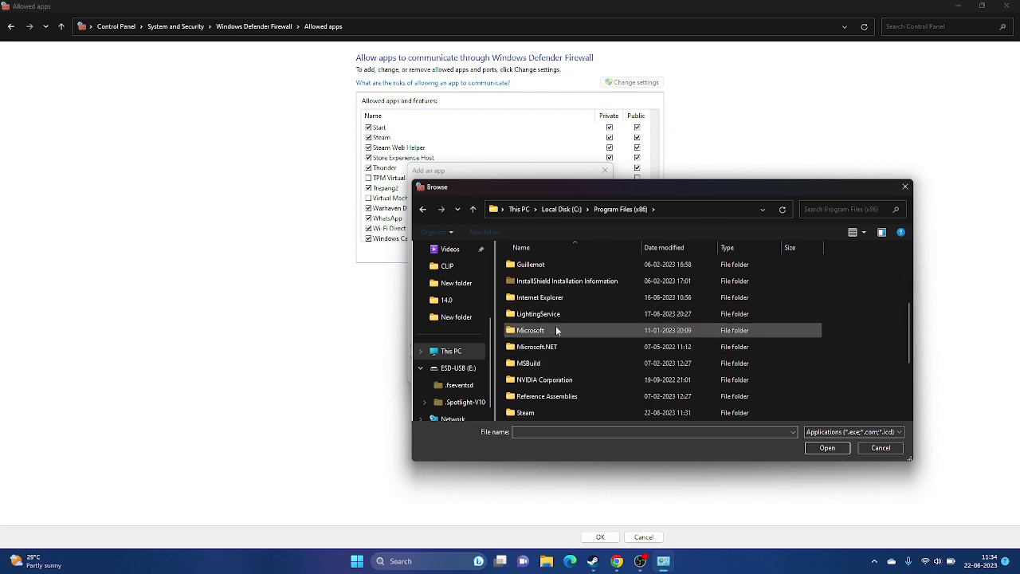
{"action": "scroll", "coordinate": [556, 330], "scroll_direction": "down", "scroll_amount": 2}
{"action": "scroll", "coordinate": [555, 330], "scroll_direction": "up", "scroll_amount": 1}
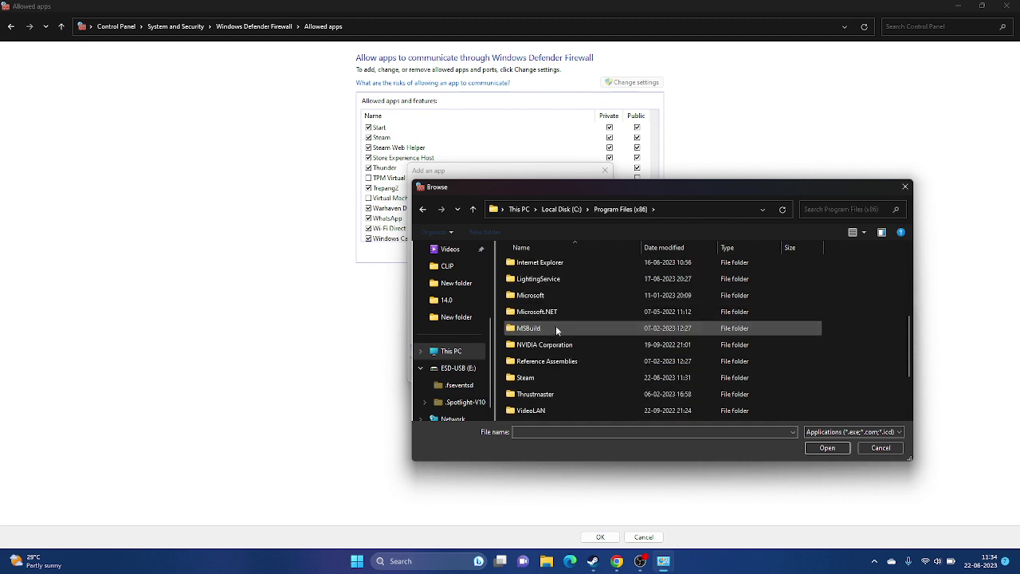
{"action": "double_click", "coordinate": [528, 377]}
{"action": "scroll", "coordinate": [536, 342], "scroll_direction": "down", "scroll_amount": 3}
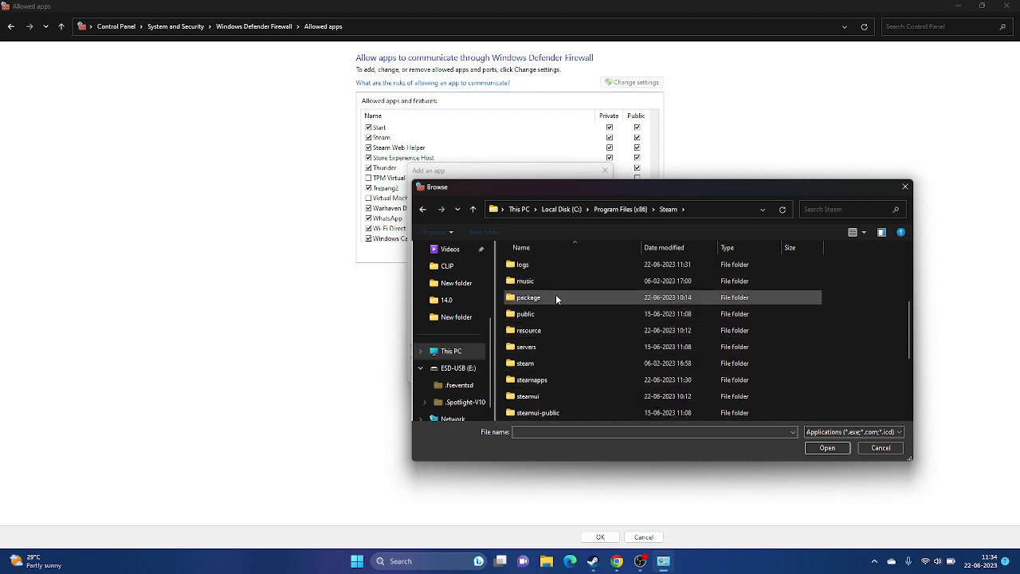
{"action": "double_click", "coordinate": [582, 379]}
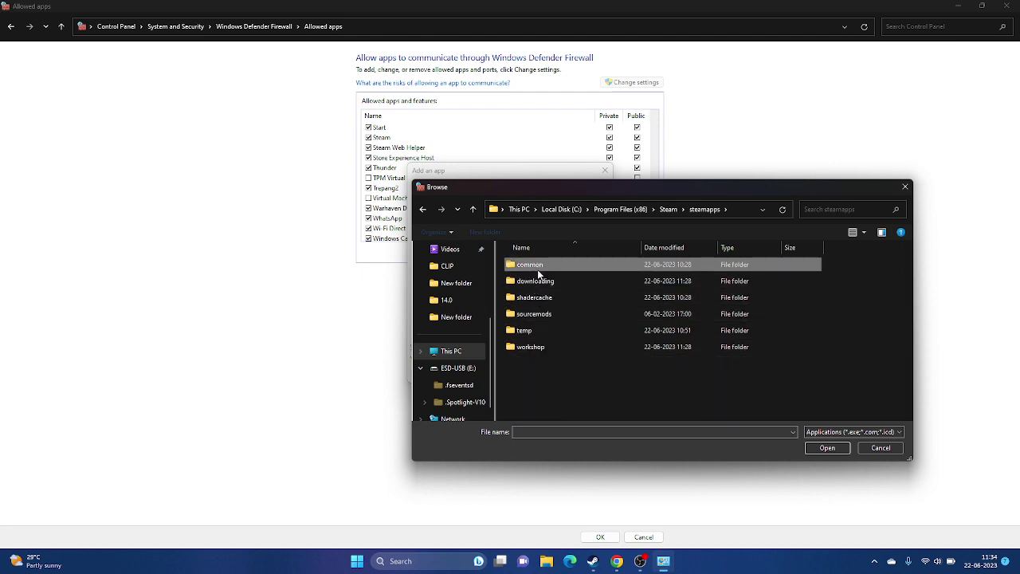
{"action": "double_click", "coordinate": [538, 271]}
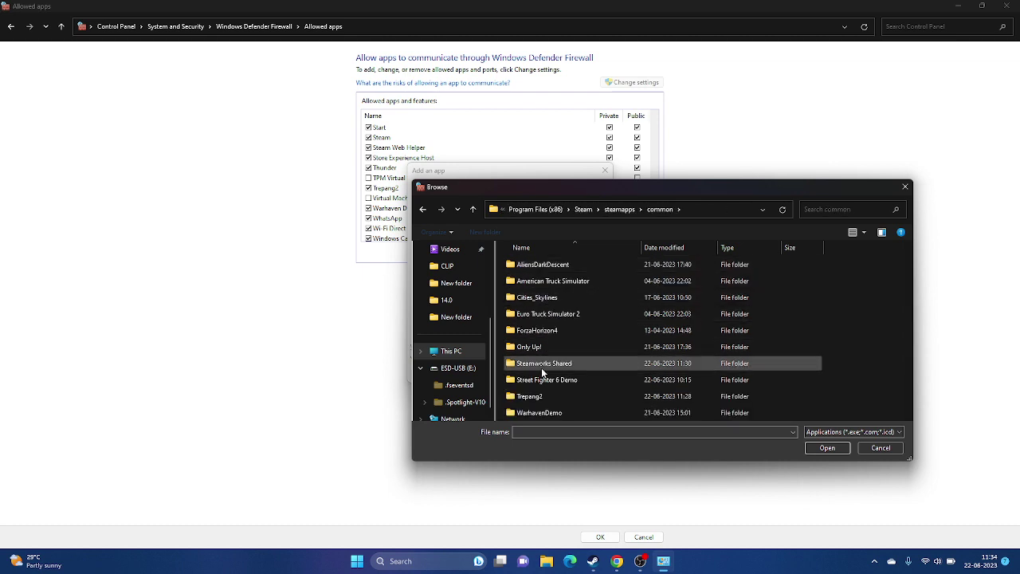
{"action": "double_click", "coordinate": [531, 395]}
Step: Try to add the CPPFPS application to the firewall's allowed apps, dismiss the dialogs and close the Allowed apps window
{"action": "left_click", "coordinate": [544, 302]}
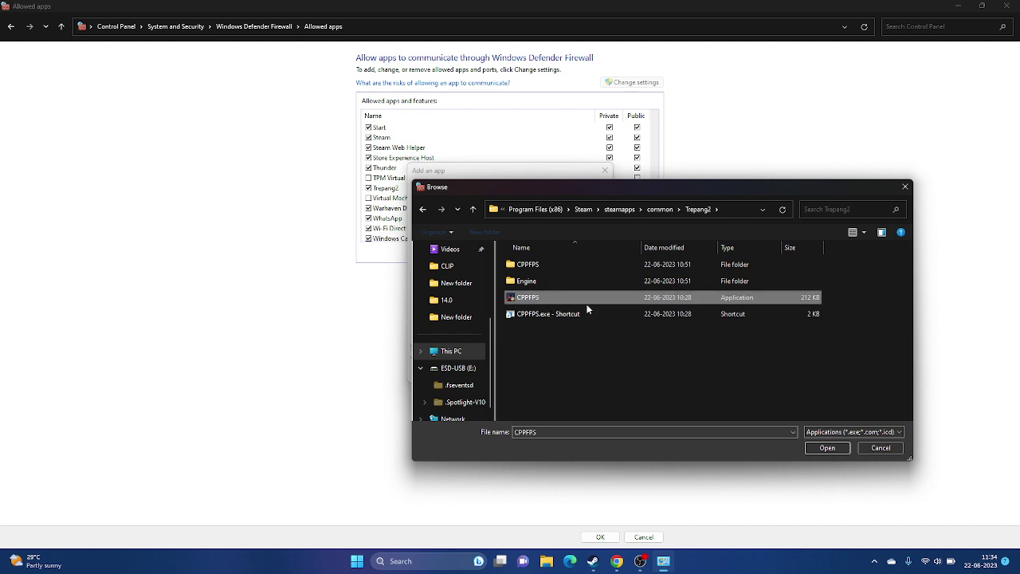
{"action": "left_click", "coordinate": [827, 448]}
{"action": "left_click", "coordinate": [546, 374]}
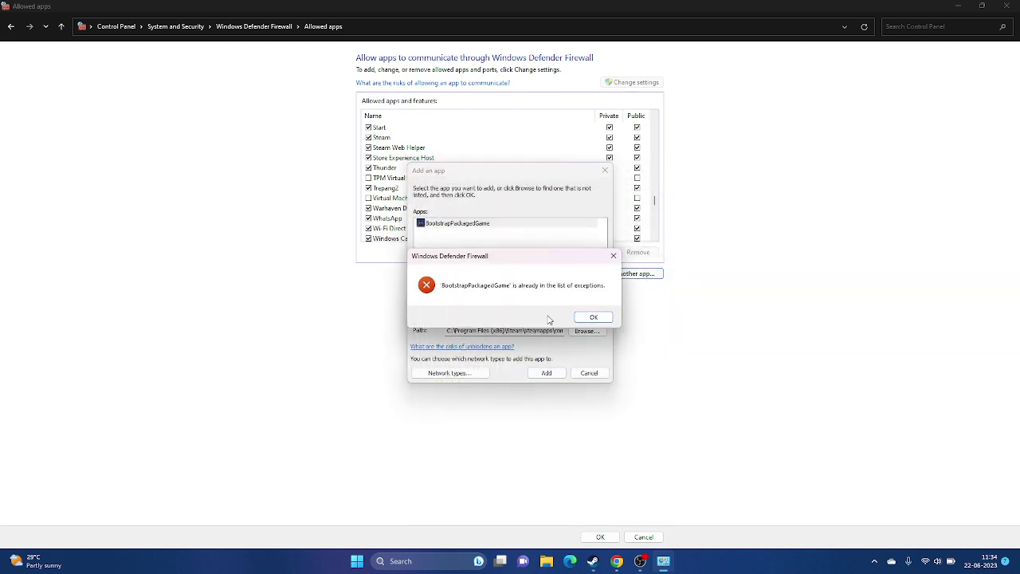
{"action": "left_click", "coordinate": [584, 313]}
{"action": "left_click", "coordinate": [605, 169]}
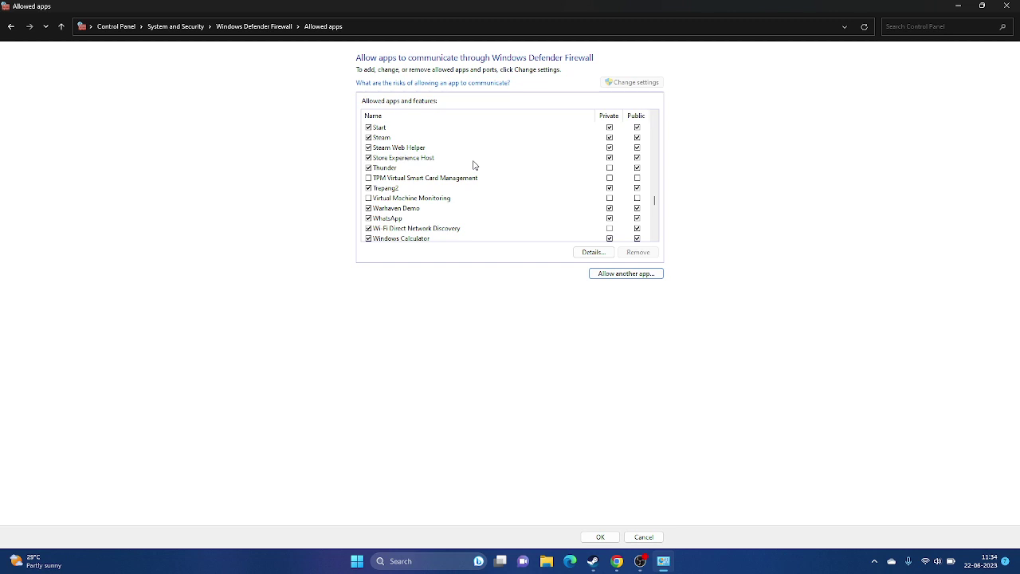
{"action": "left_click", "coordinate": [1007, 5]}
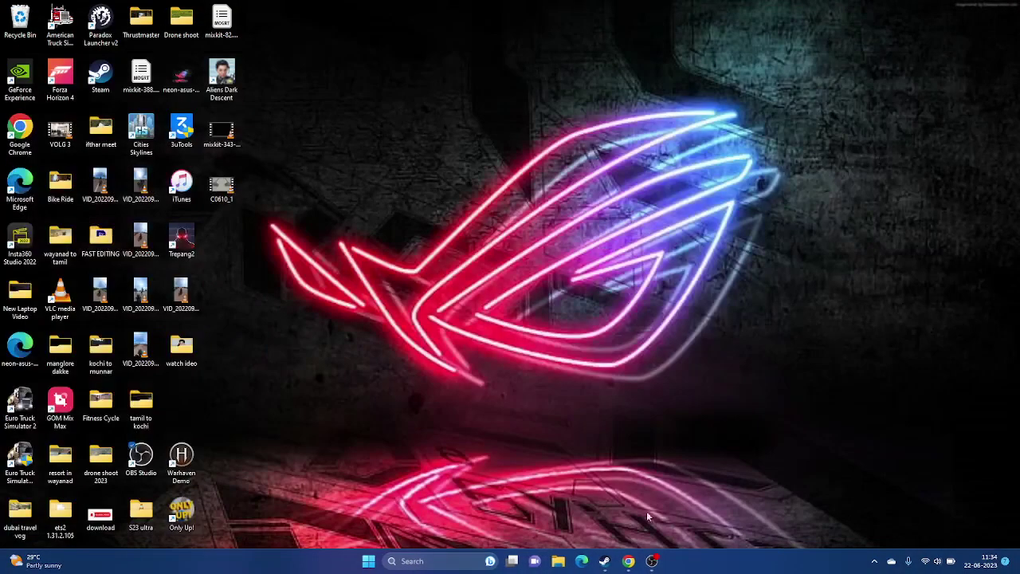
{"action": "left_click", "coordinate": [604, 561]}
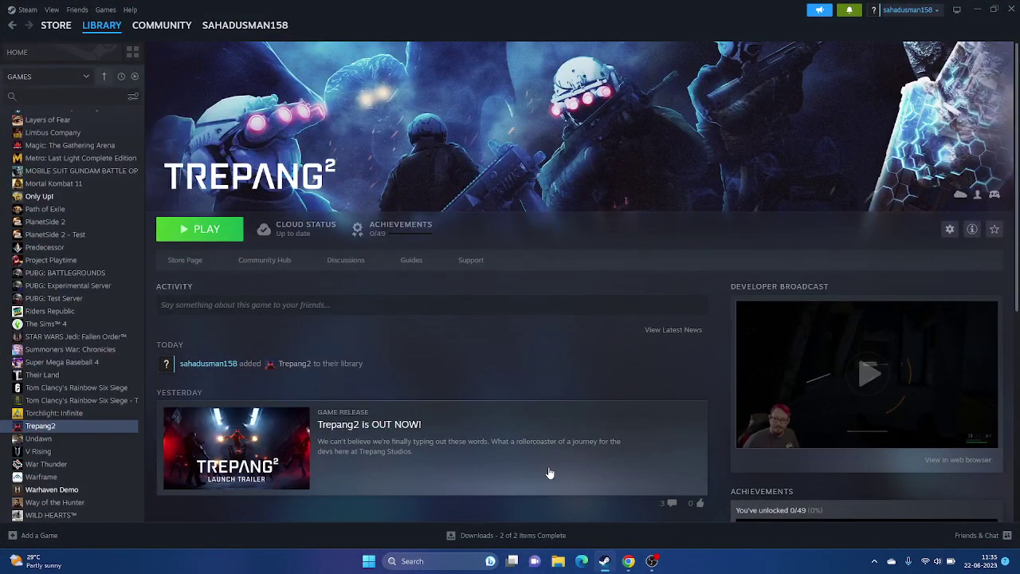
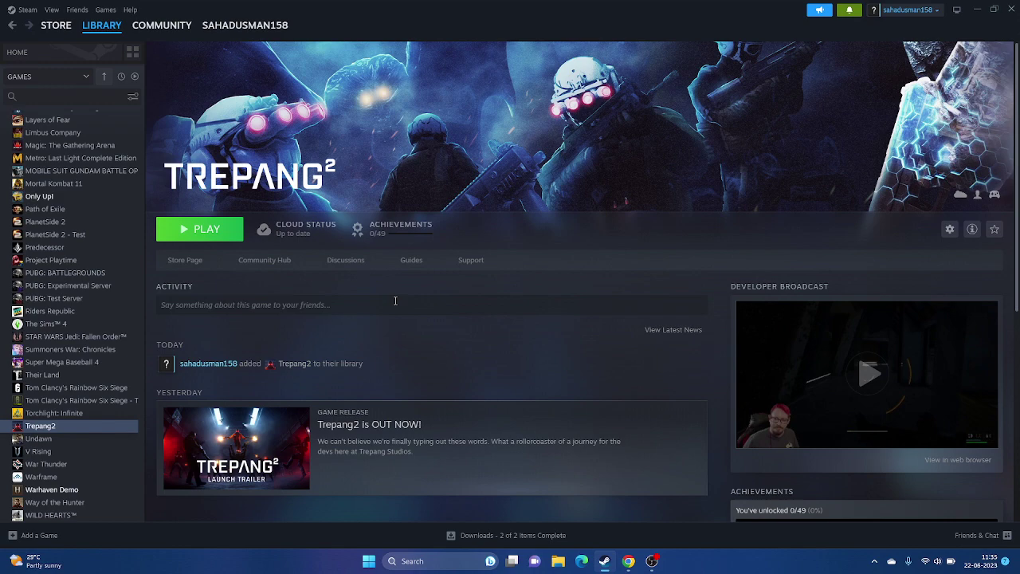
{"action": "left_click", "coordinate": [978, 9]}
Step: Disable all services in System Configuration, apply the change and close the restart prompt without restarting
{"action": "left_click", "coordinate": [443, 560]}
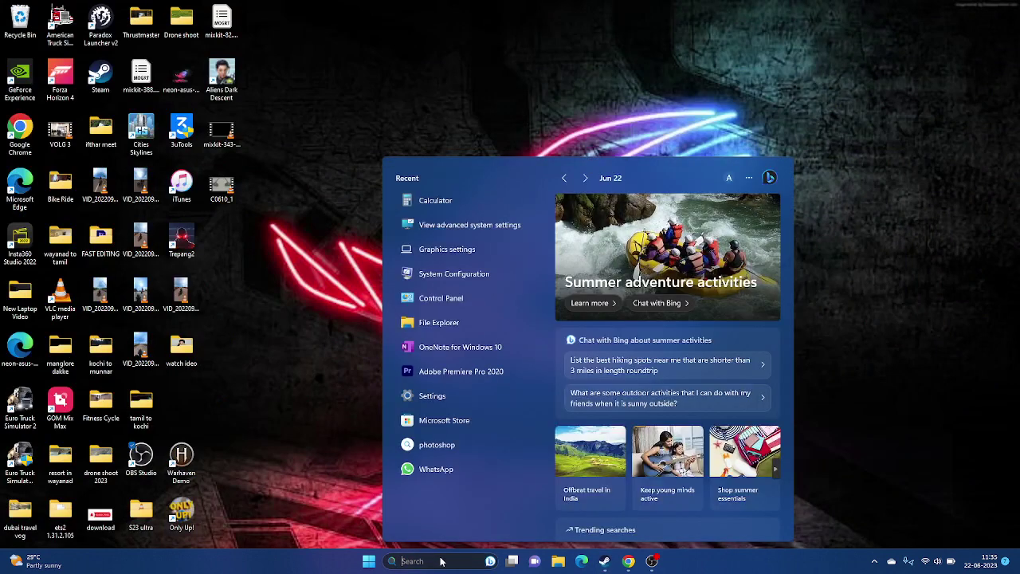
{"action": "left_click", "coordinate": [466, 278]}
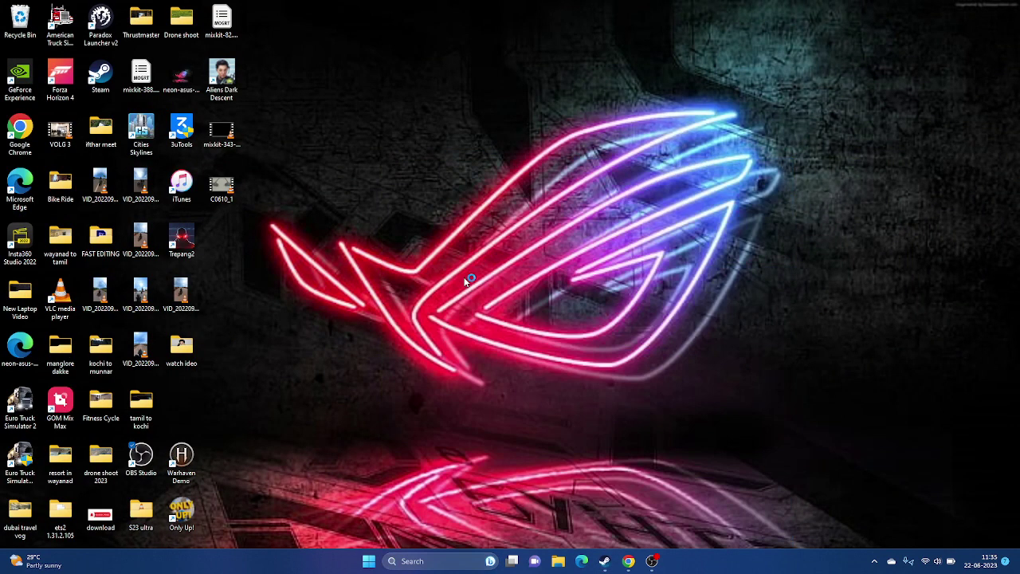
{"action": "left_click", "coordinate": [424, 197]}
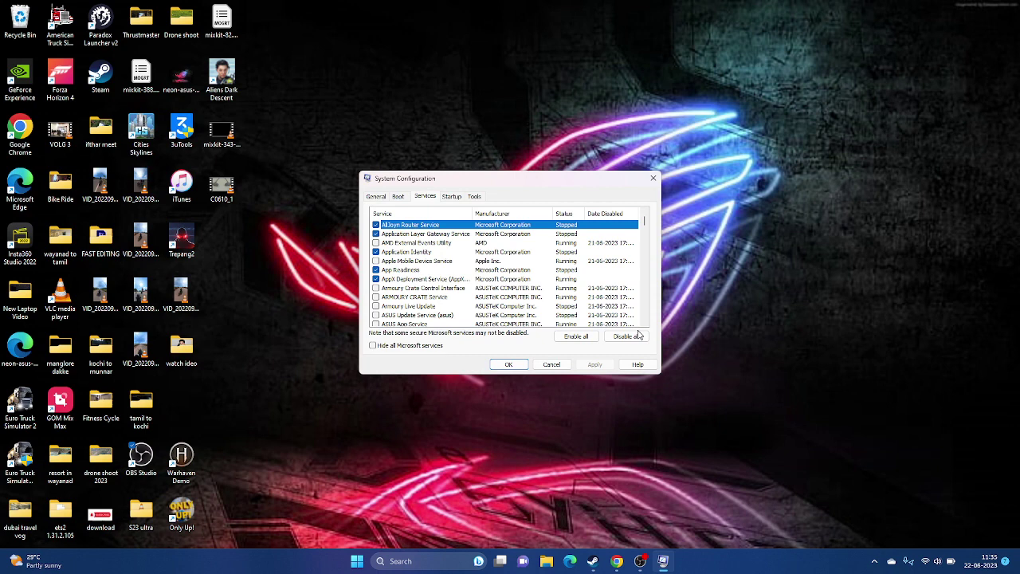
{"action": "left_click", "coordinate": [595, 365]}
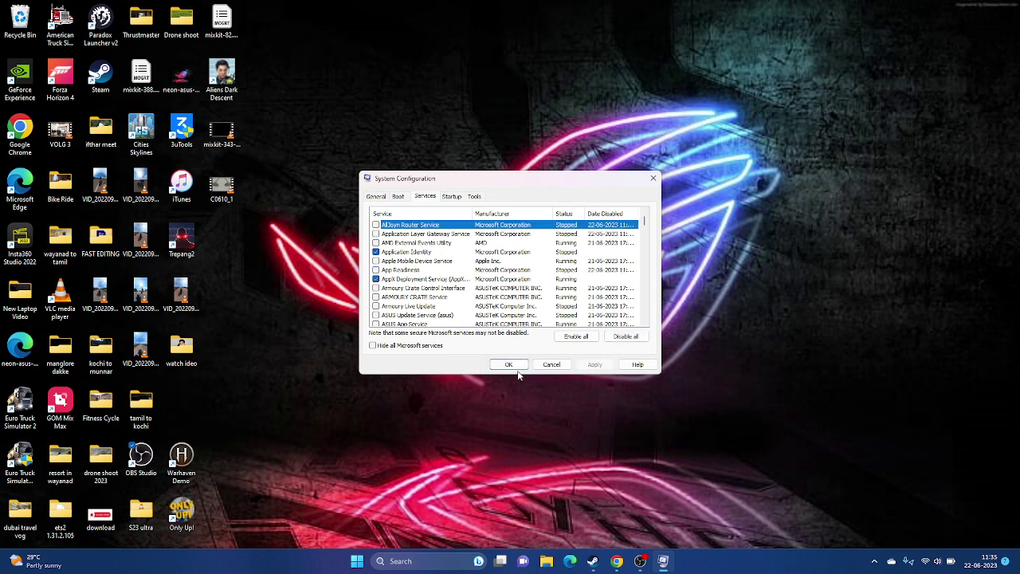
{"action": "left_click", "coordinate": [515, 366]}
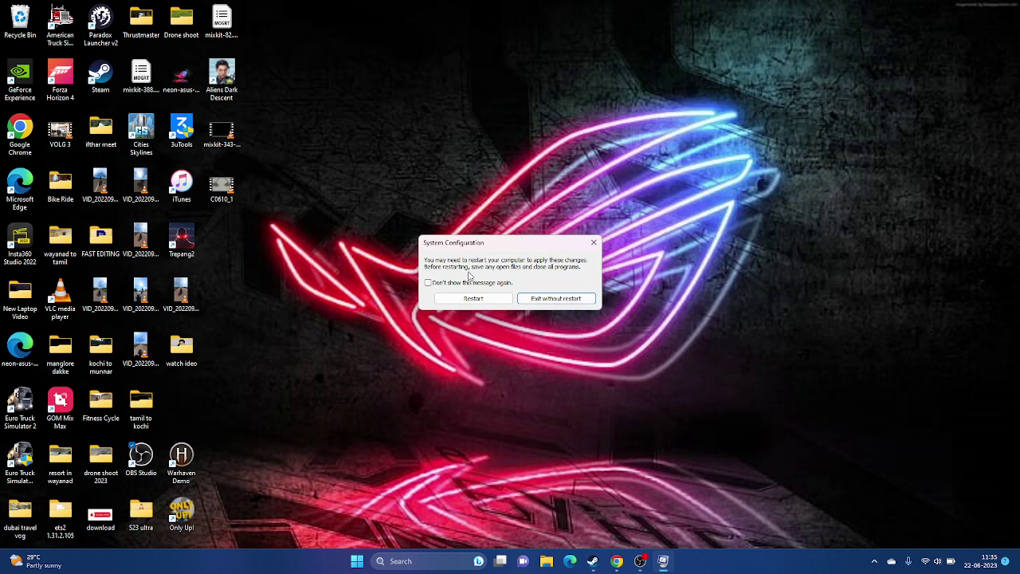
{"action": "left_click", "coordinate": [594, 242]}
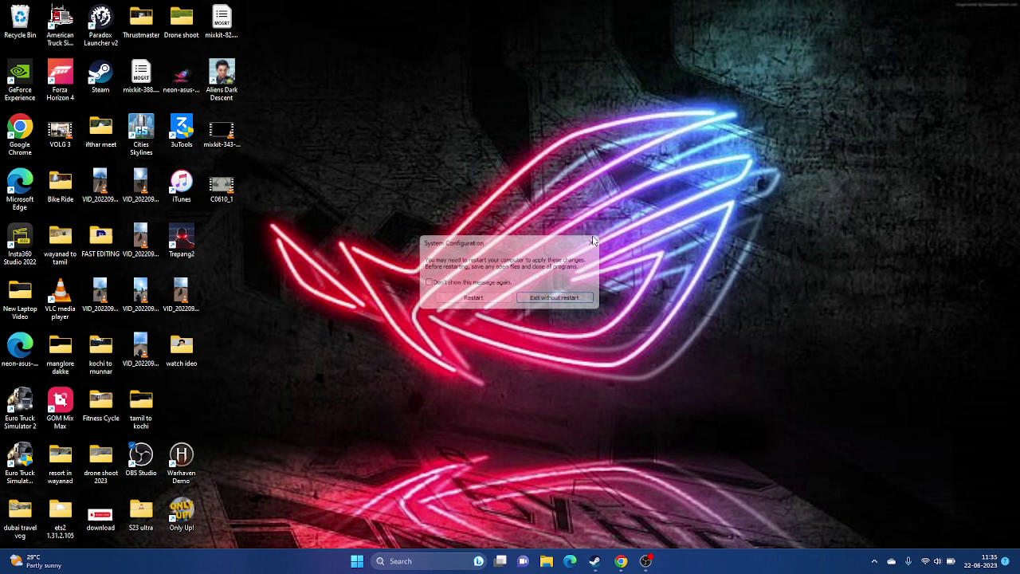
Step: Switch to Steam and open the properties of Trepang2 from the library
{"action": "left_click", "coordinate": [605, 561]}
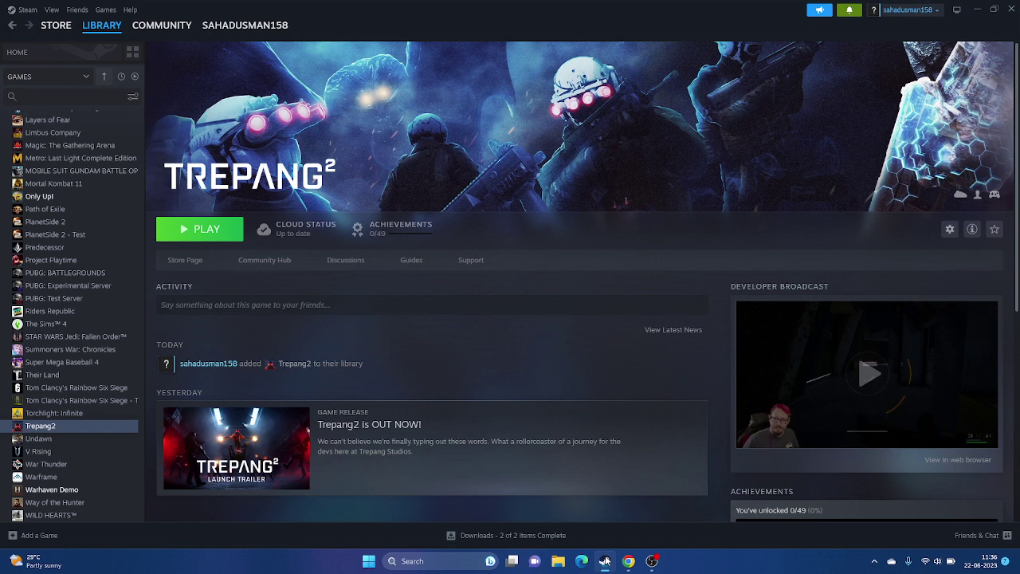
{"action": "right_click", "coordinate": [70, 431]}
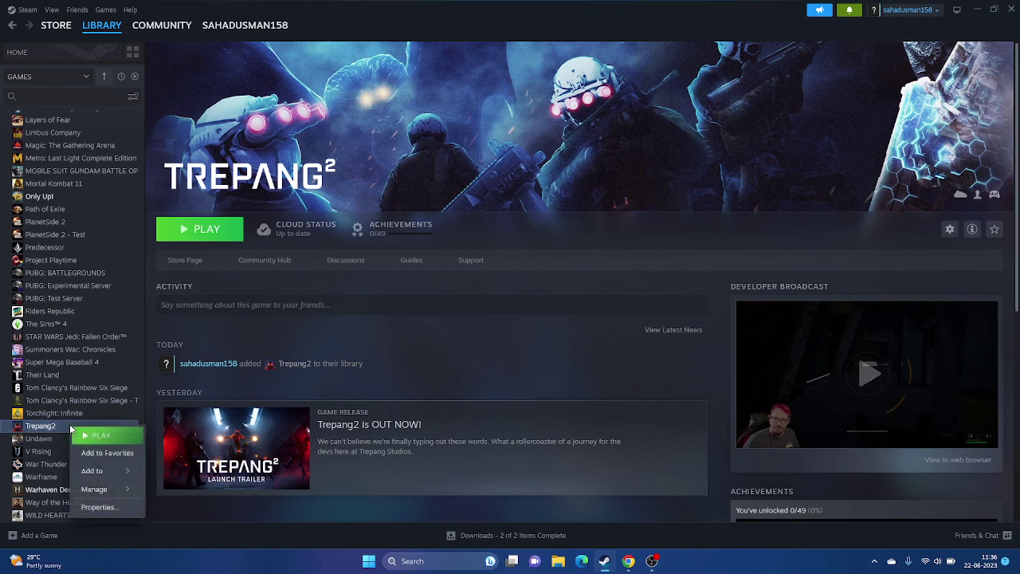
{"action": "left_click", "coordinate": [97, 505]}
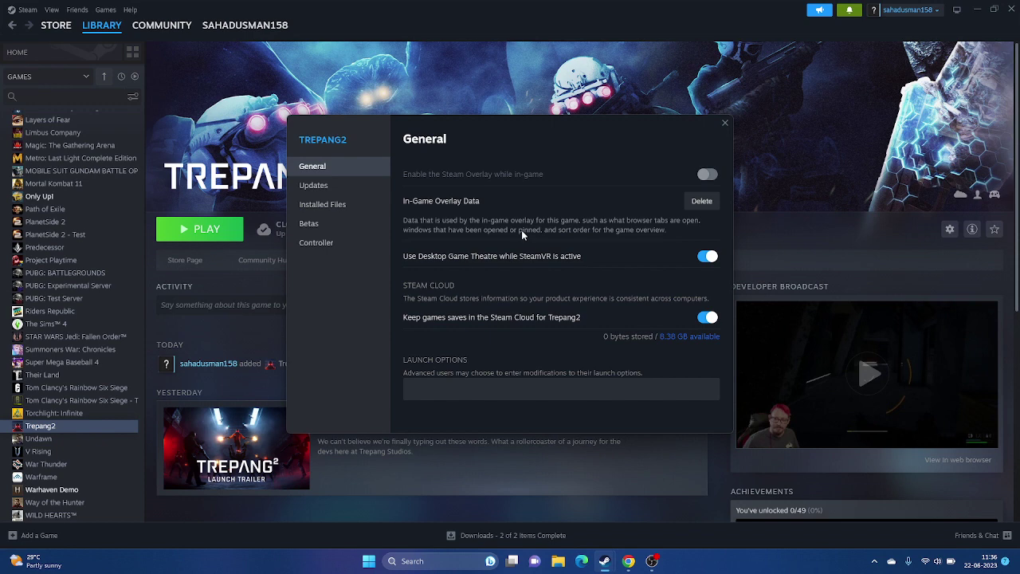
Step: Try the launch options -dx11 and -dx12 for Trepang2, erase the entry, close the properties and minimize Steam
{"action": "left_click", "coordinate": [445, 388]}
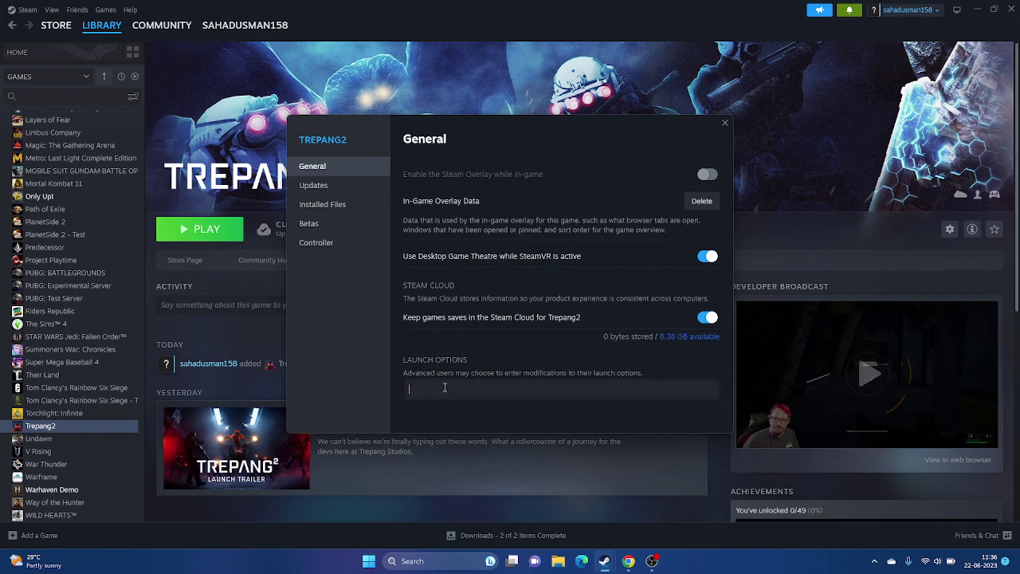
{"action": "type", "text": "-dx11"}
{"action": "key", "text": "BackSpace"}
{"action": "type", "text": "2"}
{"action": "key", "text": "BackSpace"}
{"action": "key", "text": "BackSpace"}
{"action": "key", "text": "BackSpace"}
{"action": "key", "text": "BackSpace"}
{"action": "left_click", "coordinate": [726, 121]}
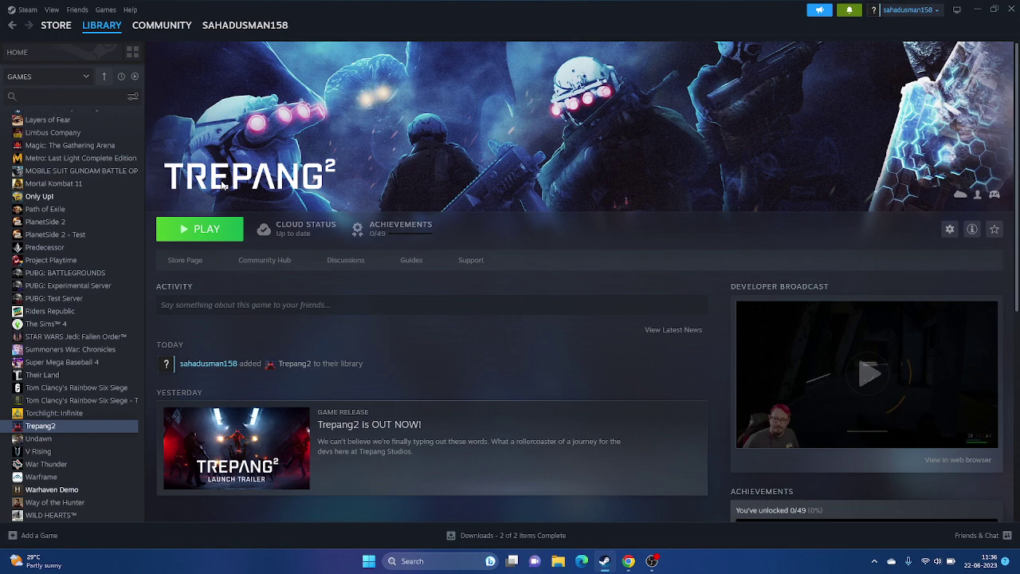
{"action": "left_click", "coordinate": [977, 9]}
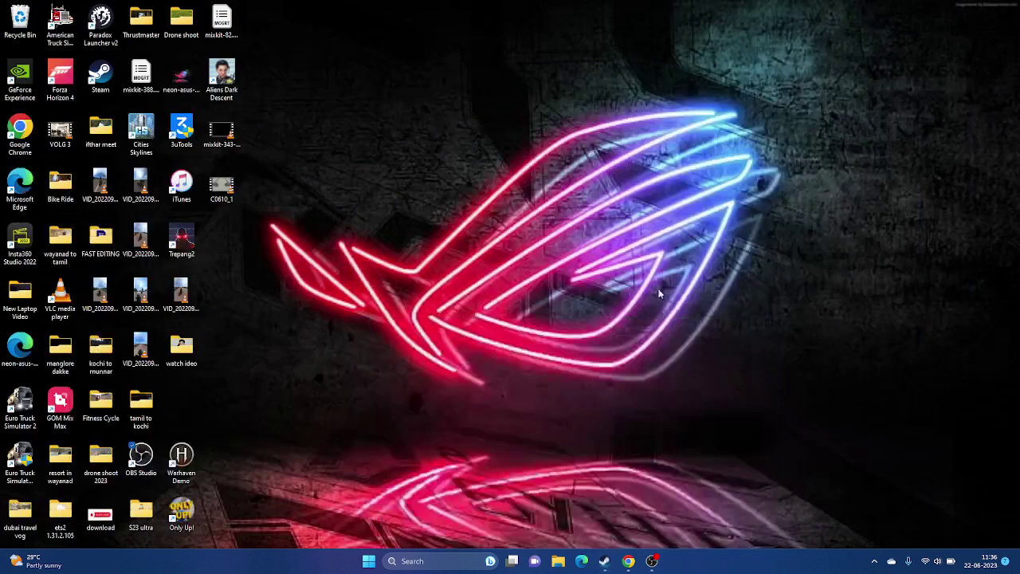
Step: Open Task Manager and maximize its window
{"action": "right_click", "coordinate": [369, 560]}
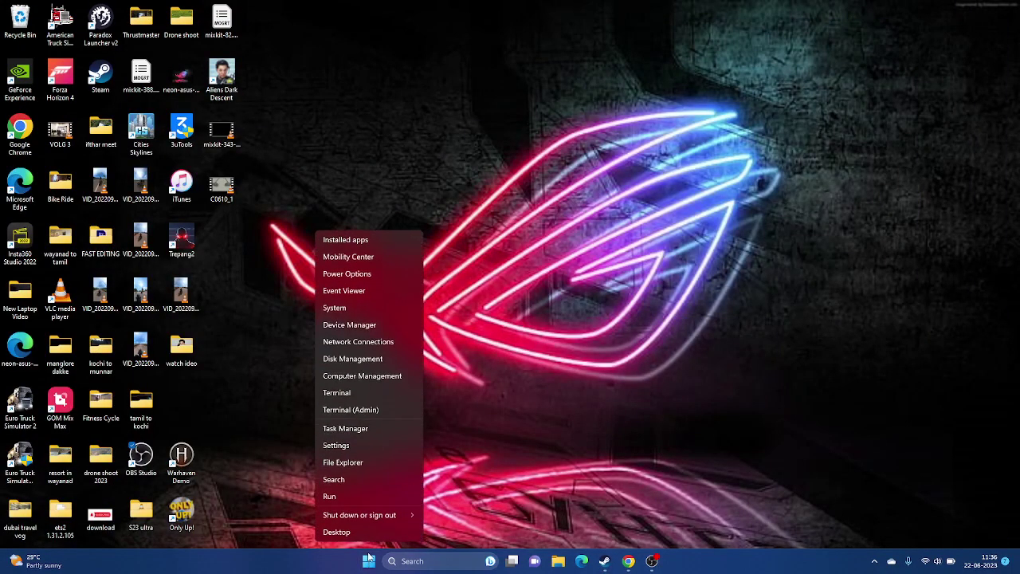
{"action": "left_click", "coordinate": [366, 431]}
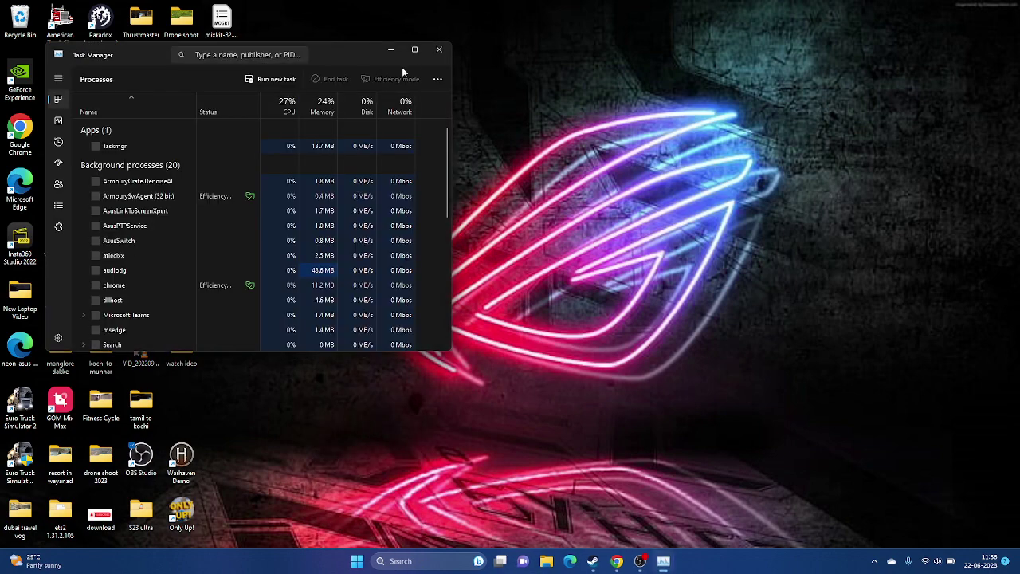
{"action": "left_click", "coordinate": [415, 51]}
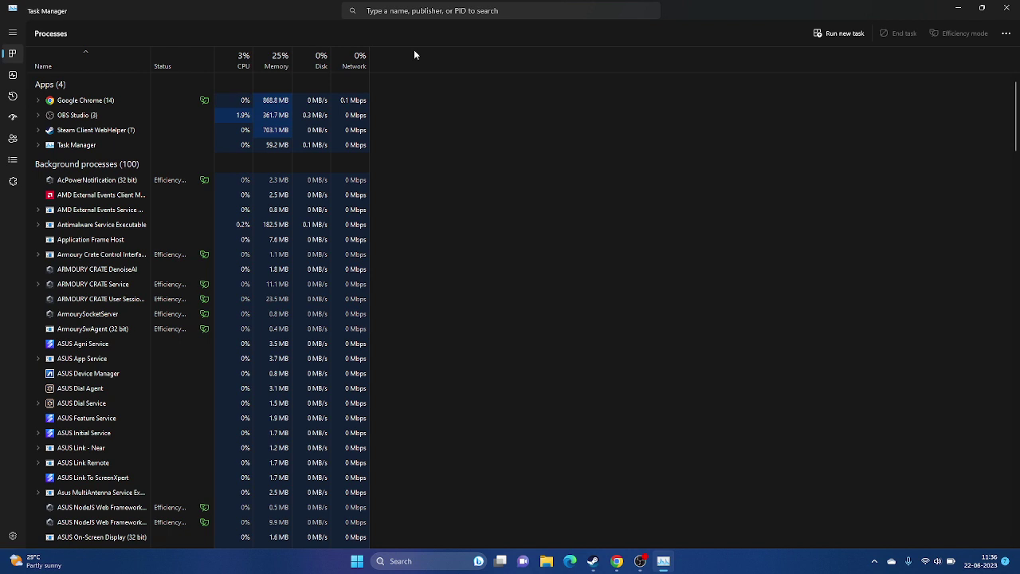
Step: Look through the running apps and background processes for unneeded programs, and close Task Manager
{"action": "scroll", "coordinate": [511, 278], "scroll_direction": "down", "scroll_amount": 2}
{"action": "scroll", "coordinate": [511, 278], "scroll_direction": "down", "scroll_amount": 2}
{"action": "scroll", "coordinate": [511, 279], "scroll_direction": "up", "scroll_amount": 4}
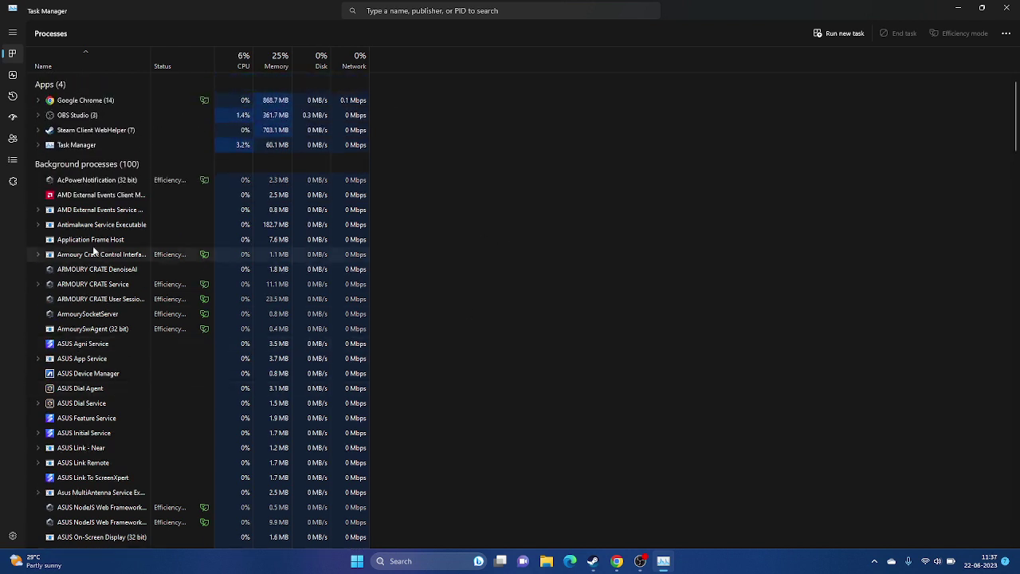
{"action": "scroll", "coordinate": [111, 375], "scroll_direction": "down", "scroll_amount": 3}
{"action": "scroll", "coordinate": [152, 396], "scroll_direction": "down", "scroll_amount": 4}
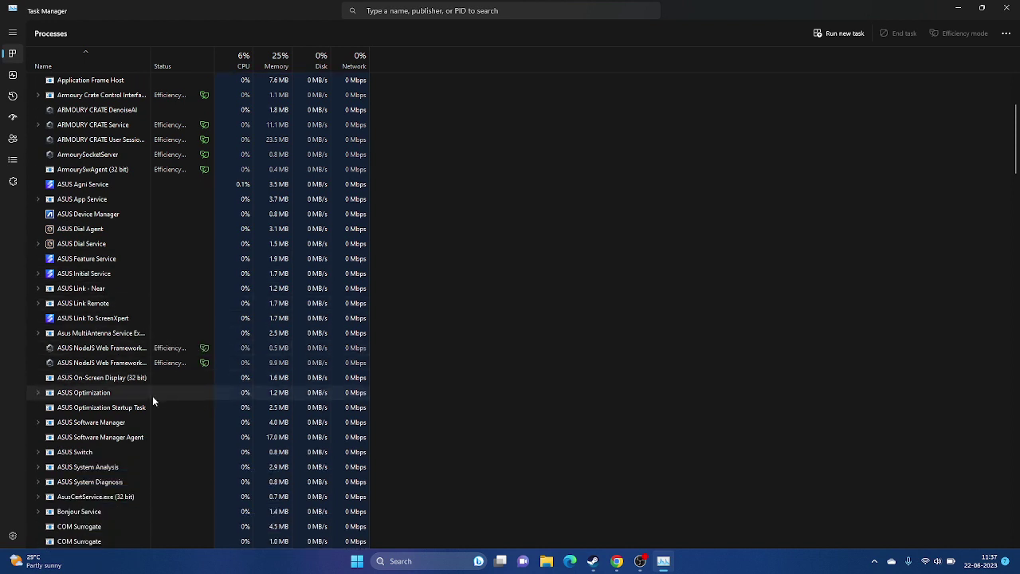
{"action": "scroll", "coordinate": [152, 396], "scroll_direction": "up", "scroll_amount": 5}
{"action": "scroll", "coordinate": [149, 396], "scroll_direction": "up", "scroll_amount": 2}
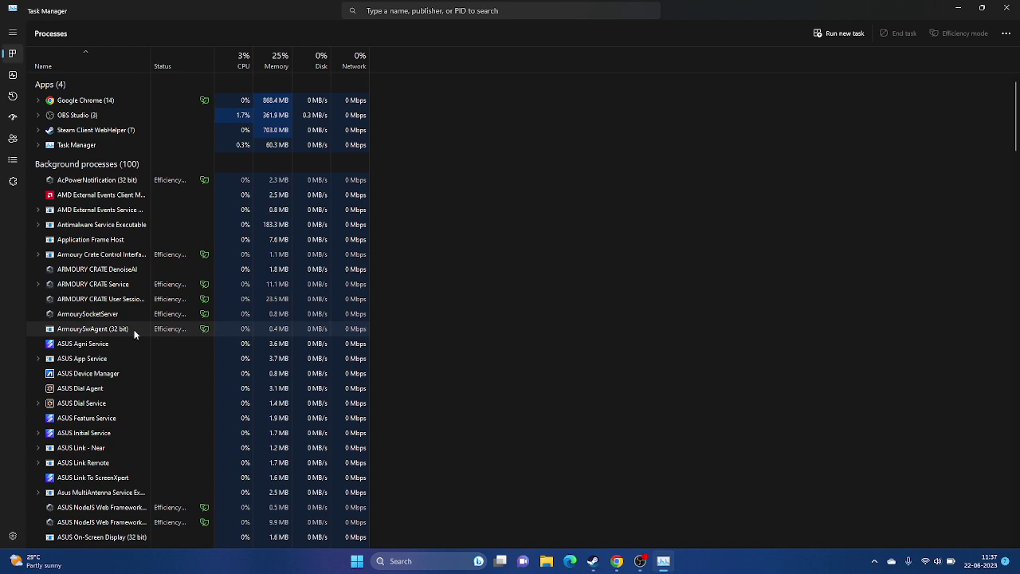
{"action": "left_click", "coordinate": [1003, 8]}
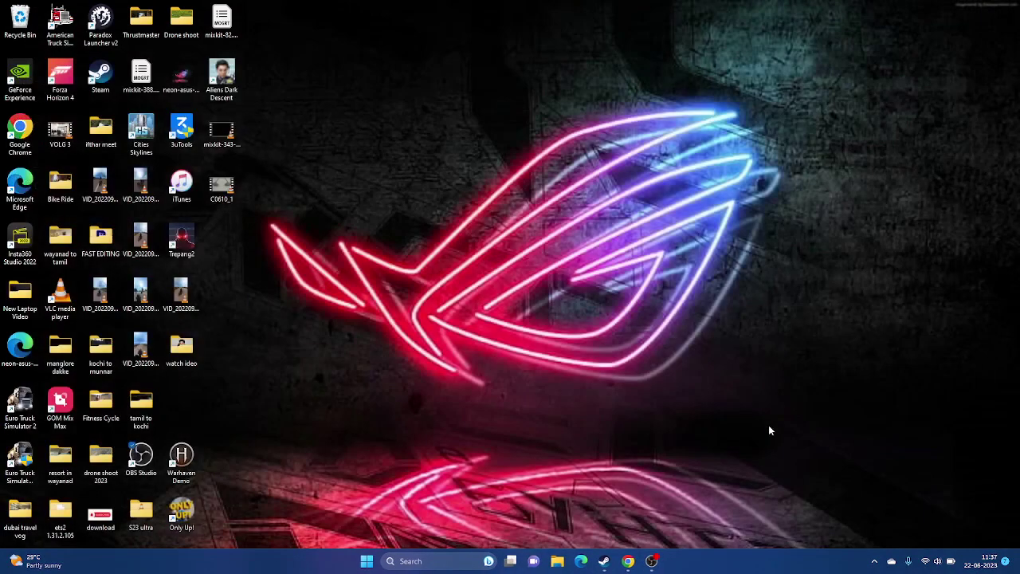
{"action": "left_click", "coordinate": [604, 562]}
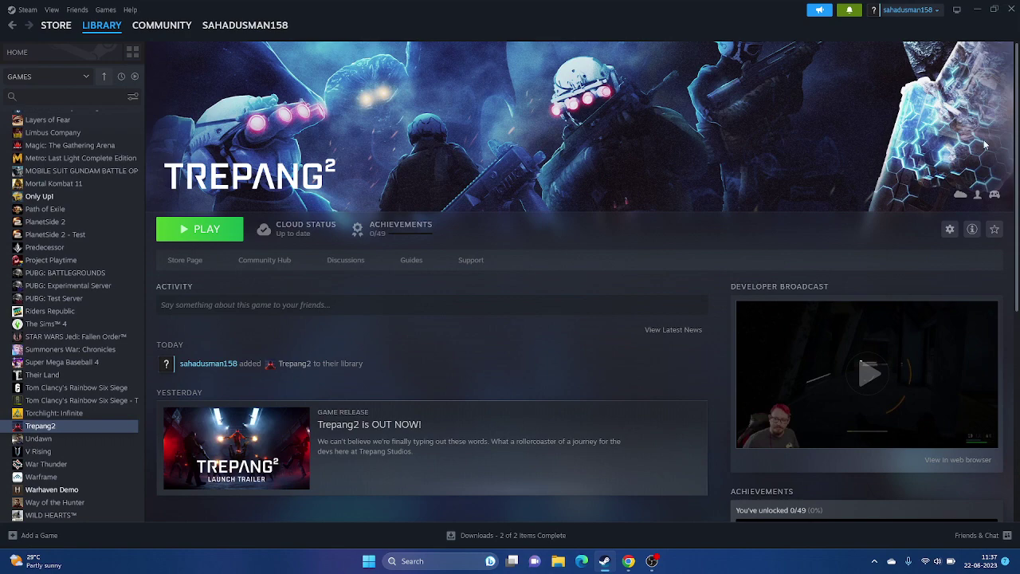
{"action": "left_click", "coordinate": [979, 10]}
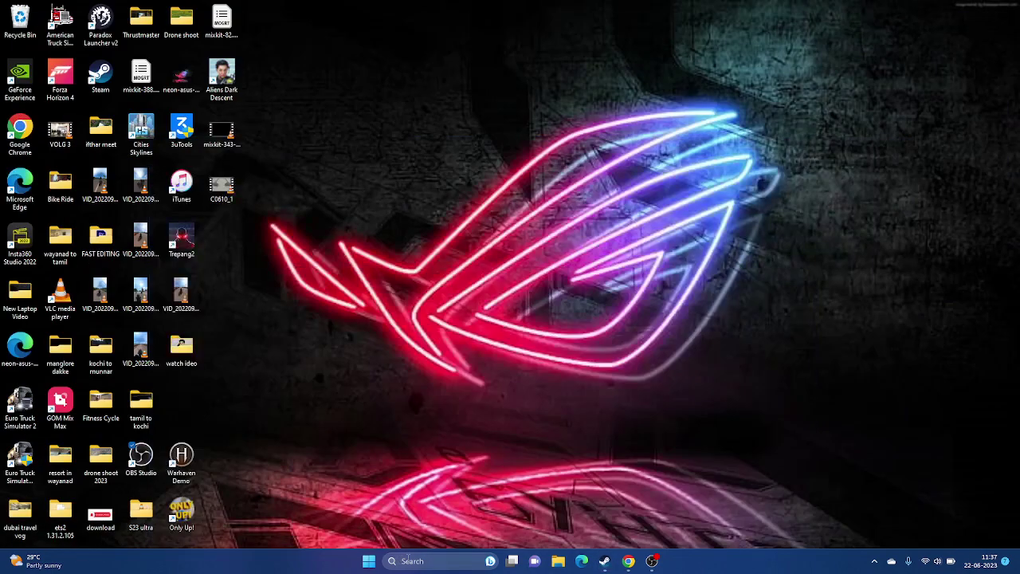
Step: Open the Windows Graphics settings page with the custom options for apps, and cancel the first file selection
{"action": "left_click", "coordinate": [398, 558]}
{"action": "left_click", "coordinate": [471, 254]}
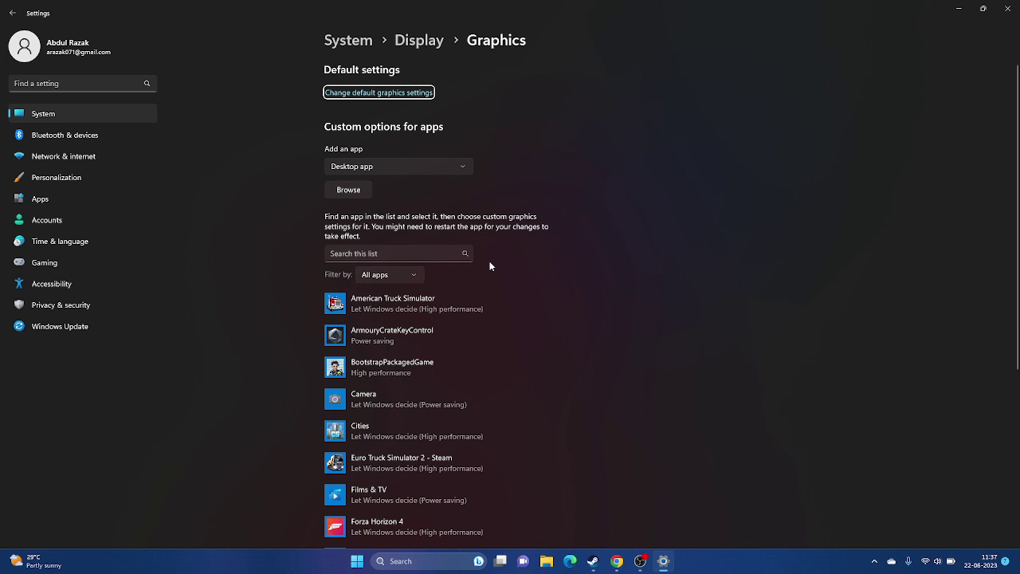
{"action": "left_click", "coordinate": [360, 191]}
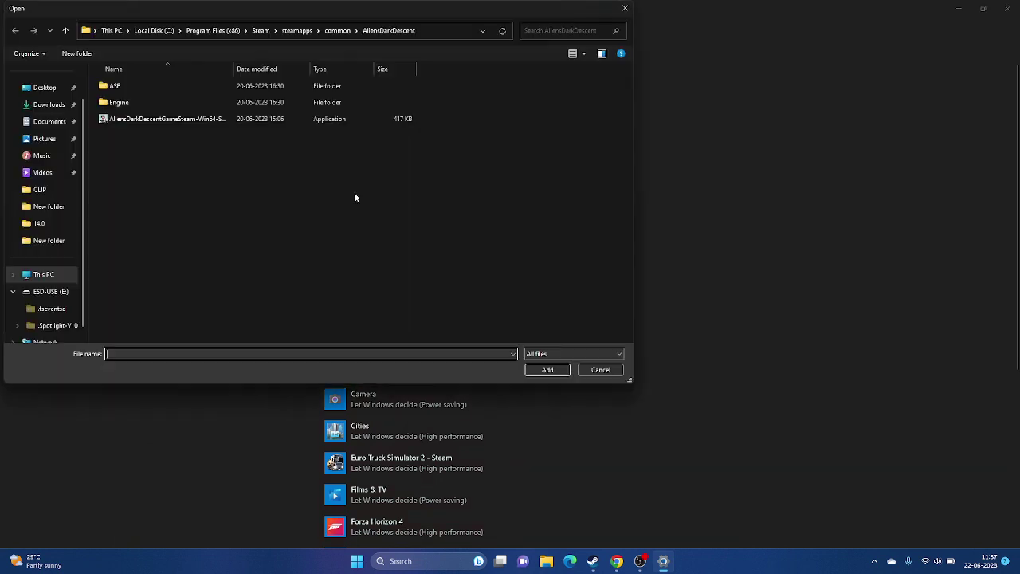
{"action": "left_click", "coordinate": [594, 369]}
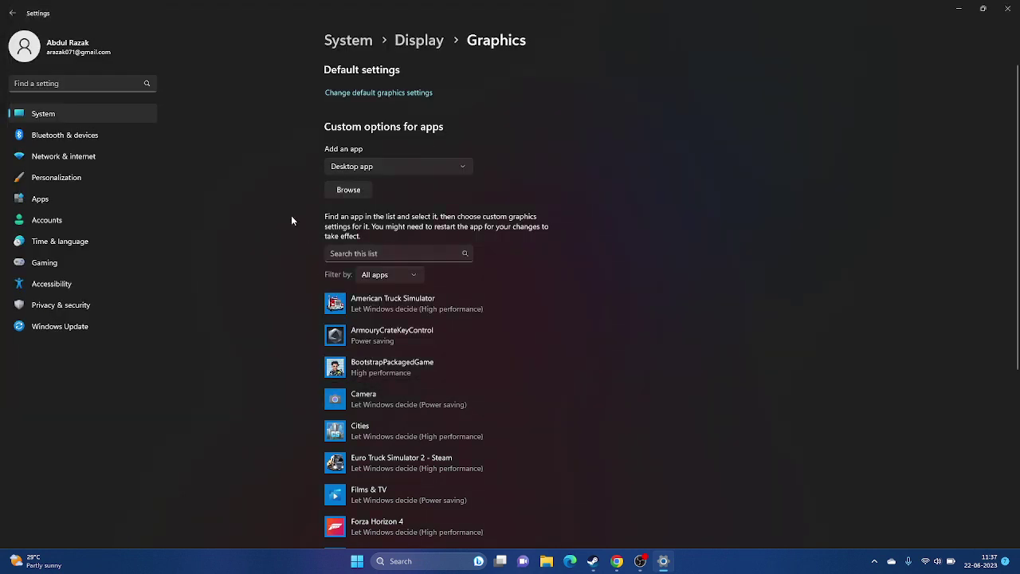
Step: Start adding a desktop app to the custom graphics options and browse to C:\Program Files (x86)\Steam\steamapps\common\Trepang2
{"action": "left_click", "coordinate": [335, 190]}
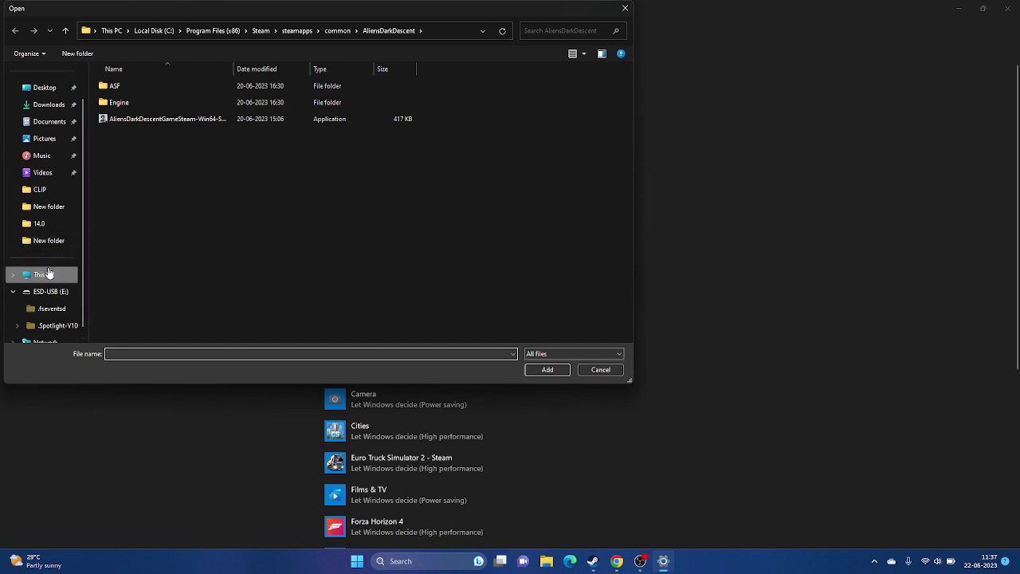
{"action": "left_click", "coordinate": [48, 273]}
{"action": "double_click", "coordinate": [184, 99]}
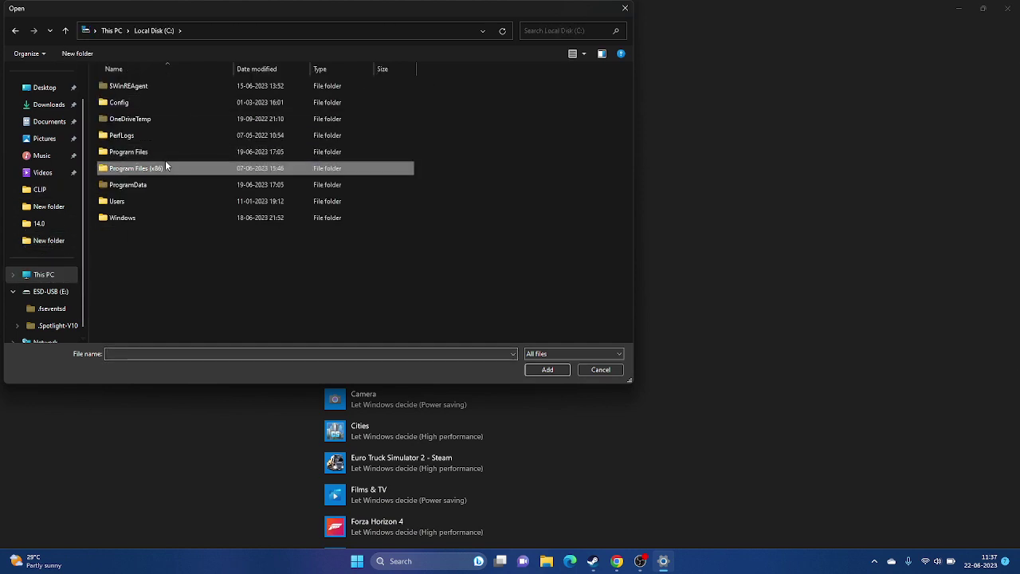
{"action": "double_click", "coordinate": [165, 166]}
{"action": "scroll", "coordinate": [156, 198], "scroll_direction": "down", "scroll_amount": 4}
{"action": "scroll", "coordinate": [153, 266], "scroll_direction": "up", "scroll_amount": 4}
{"action": "scroll", "coordinate": [141, 176], "scroll_direction": "down", "scroll_amount": 4}
{"action": "double_click", "coordinate": [130, 204]}
{"action": "scroll", "coordinate": [144, 206], "scroll_direction": "down", "scroll_amount": 3}
{"action": "double_click", "coordinate": [146, 202]}
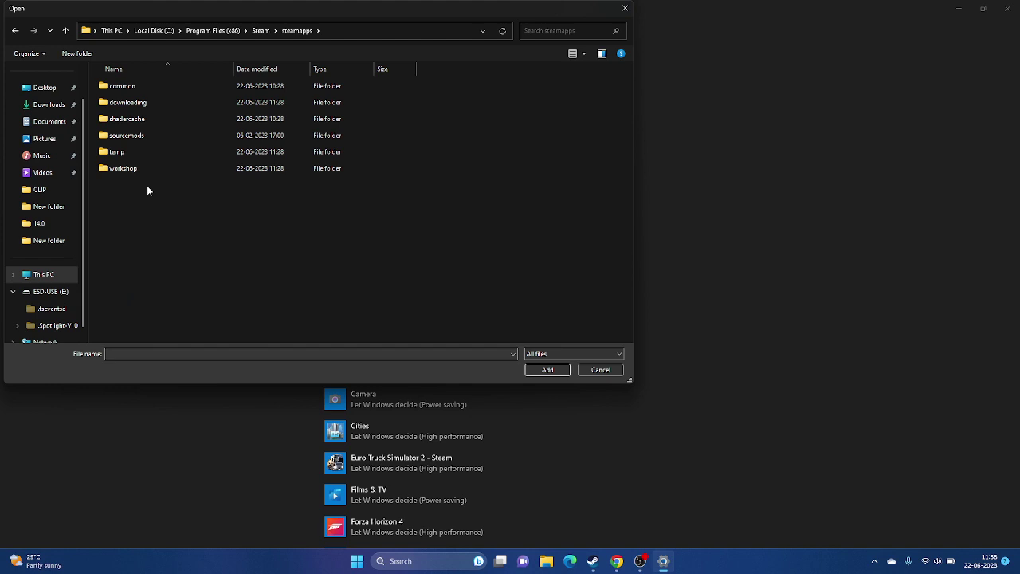
{"action": "double_click", "coordinate": [148, 84]}
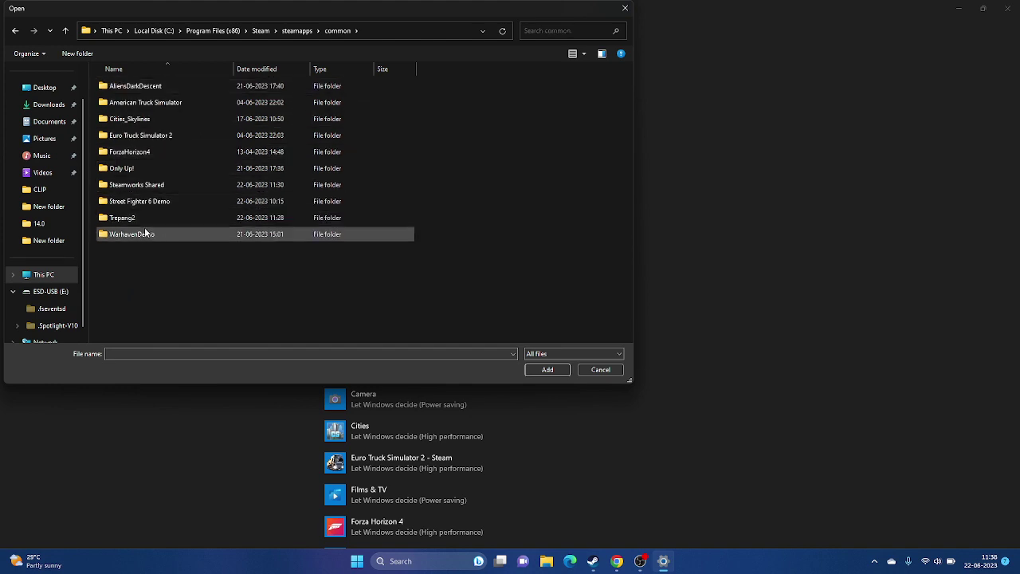
{"action": "double_click", "coordinate": [141, 218]}
Step: Add the CPPFPS application to the custom graphics options and save its graphics preference as High performance
{"action": "left_click", "coordinate": [141, 118]}
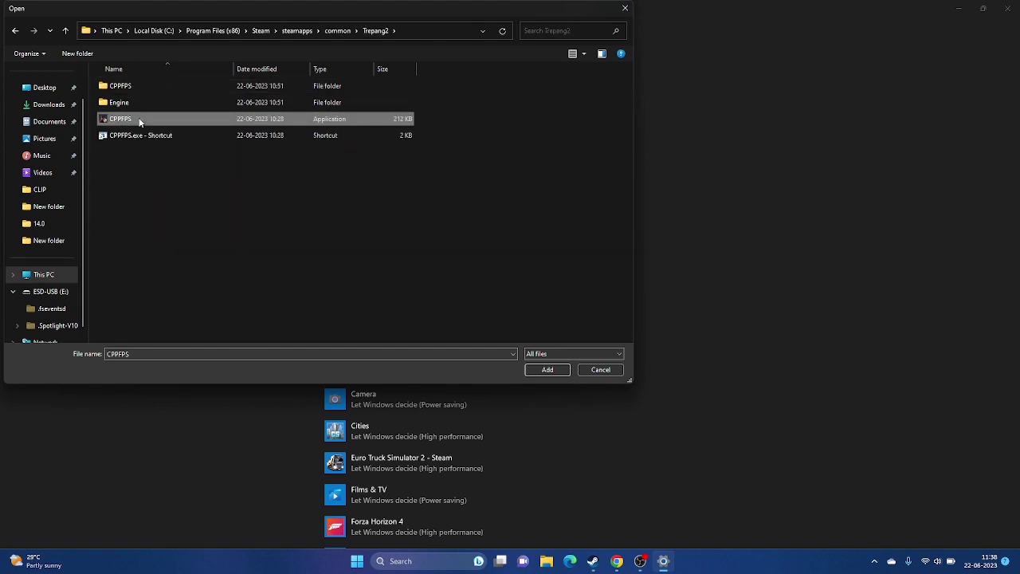
{"action": "left_click", "coordinate": [527, 369]}
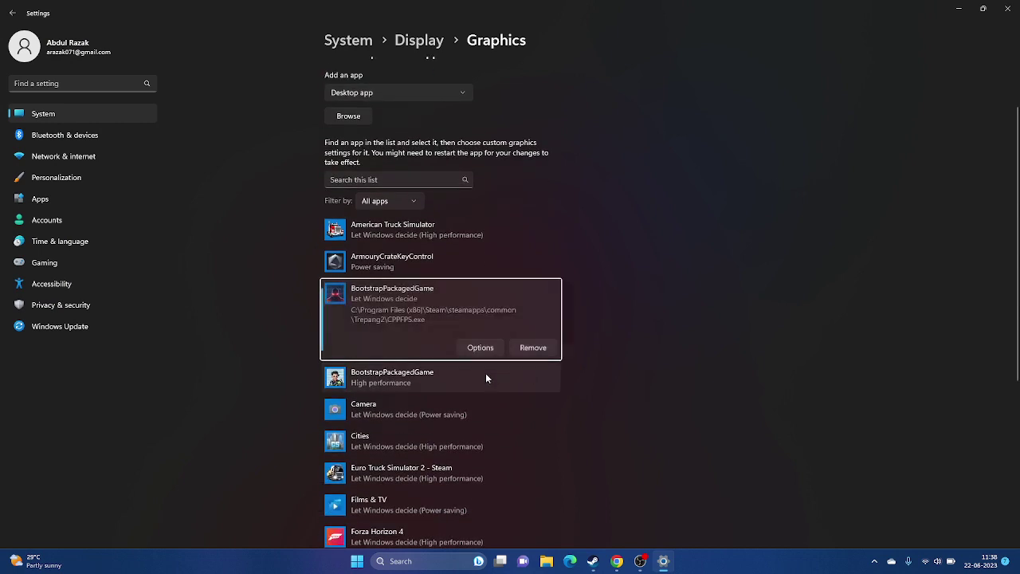
{"action": "left_click", "coordinate": [479, 348]}
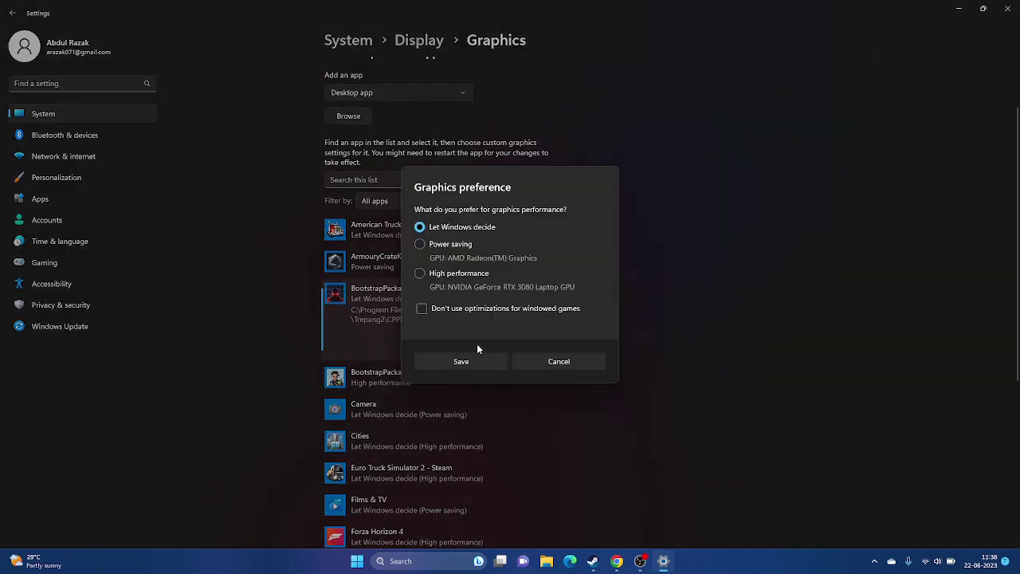
{"action": "left_click", "coordinate": [423, 277]}
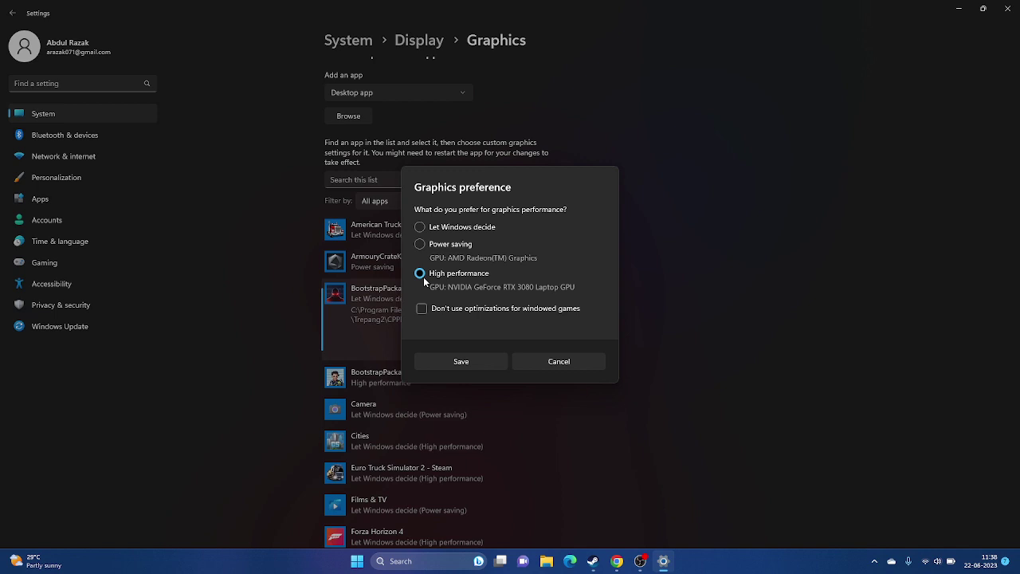
{"action": "left_click", "coordinate": [462, 361]}
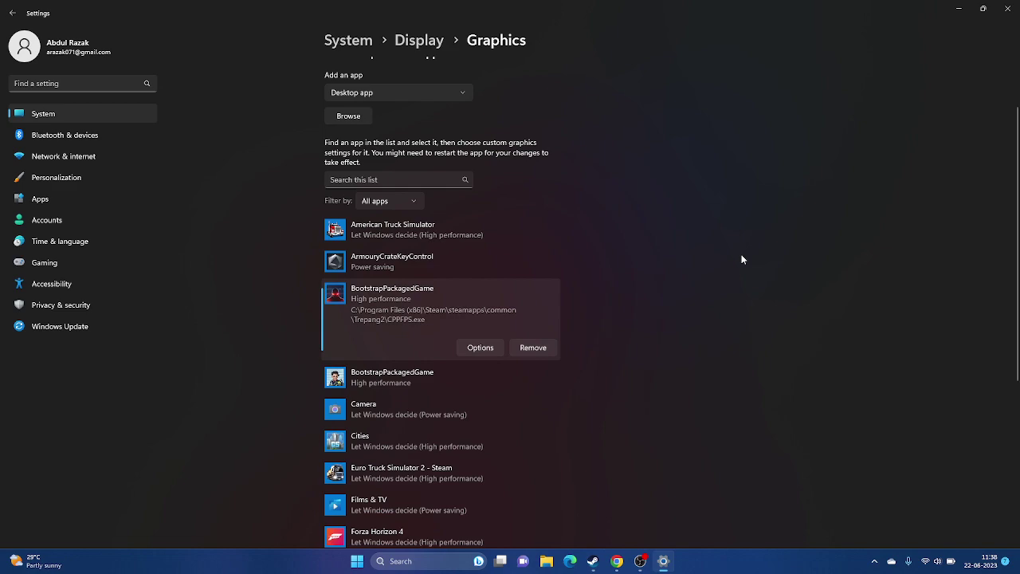
Step: Close the graphics settings and briefly view Trepang2's library page in Steam
{"action": "left_click", "coordinate": [1011, 17]}
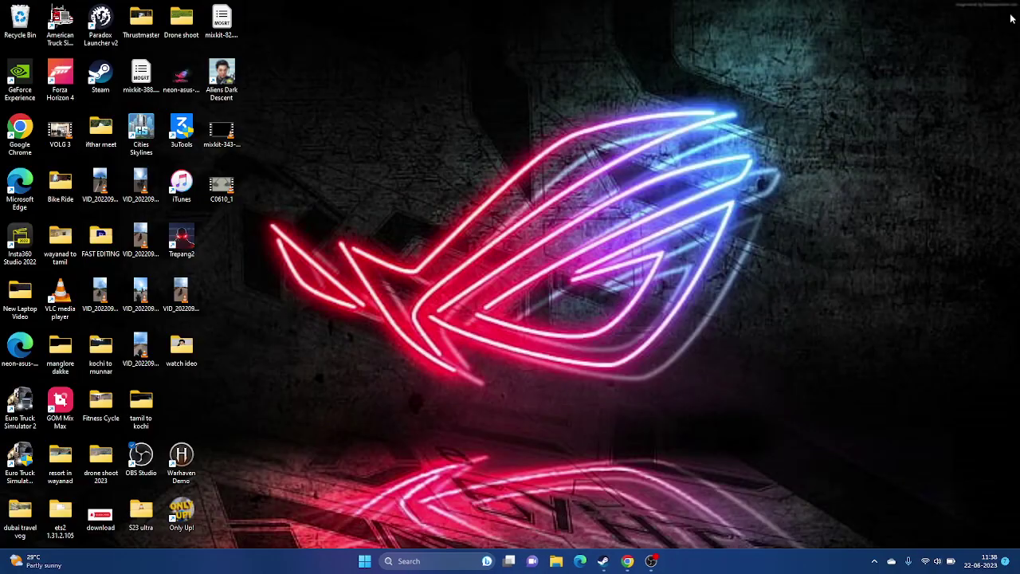
{"action": "left_click", "coordinate": [605, 560]}
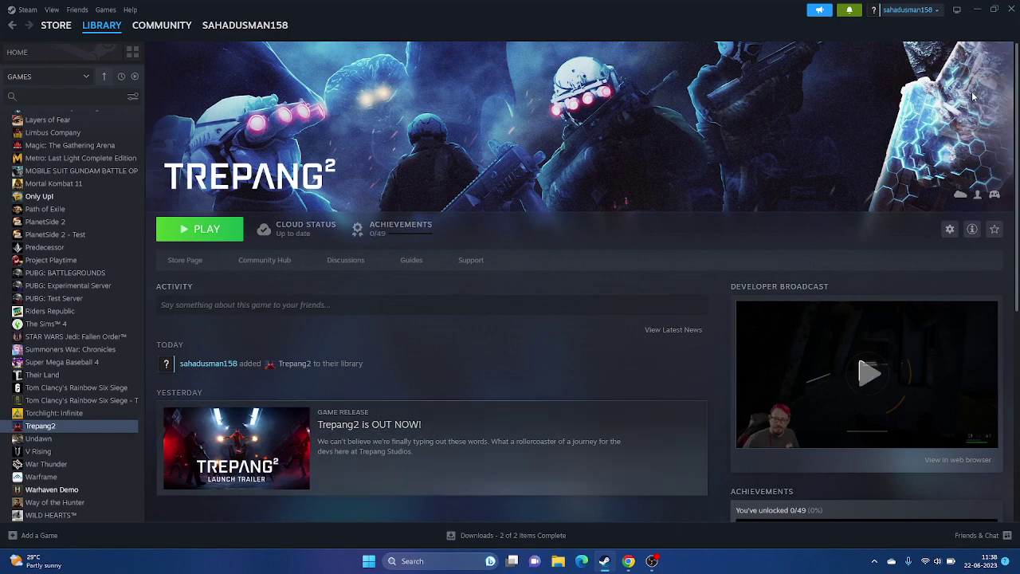
{"action": "left_click", "coordinate": [978, 10]}
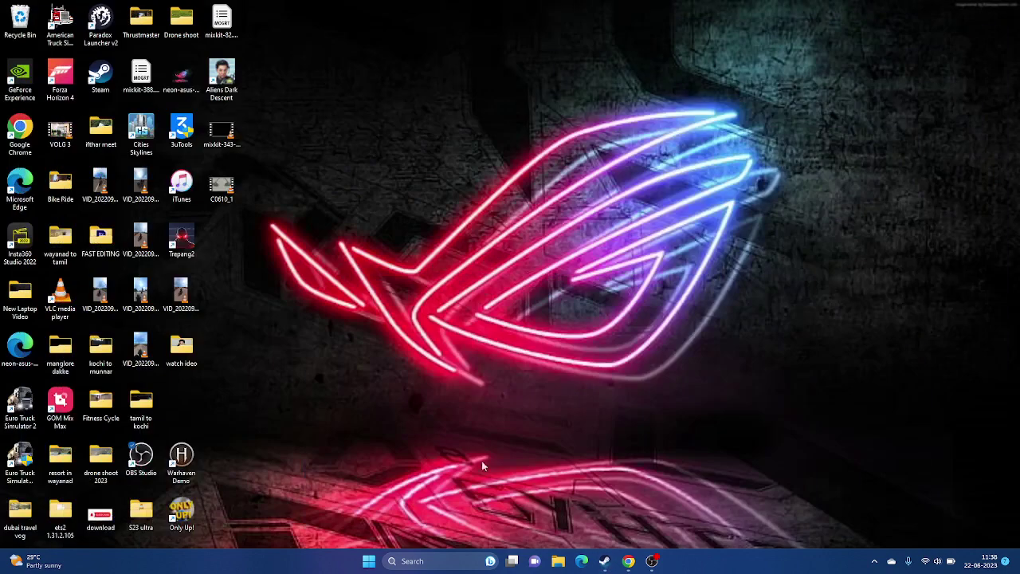
Step: Open the virtual memory settings from the advanced system performance options and choose a custom paging file size for drive C
{"action": "left_click", "coordinate": [418, 558]}
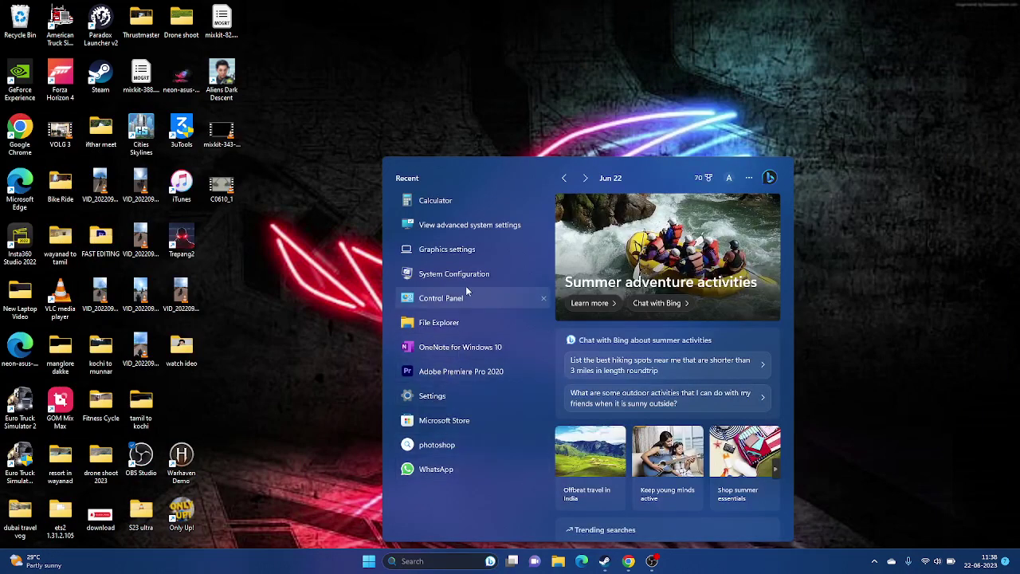
{"action": "left_click", "coordinate": [475, 229]}
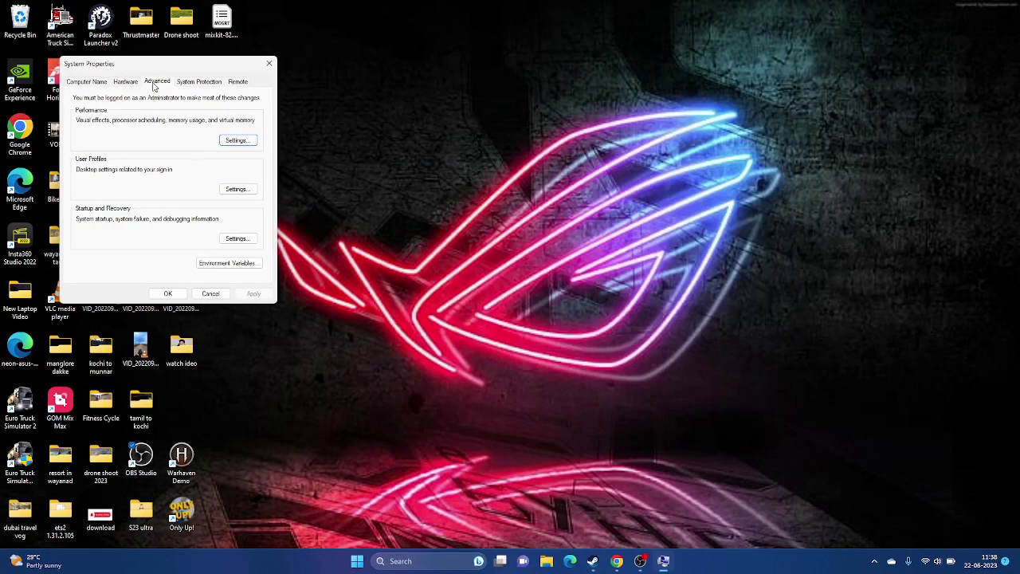
{"action": "left_click", "coordinate": [233, 142]}
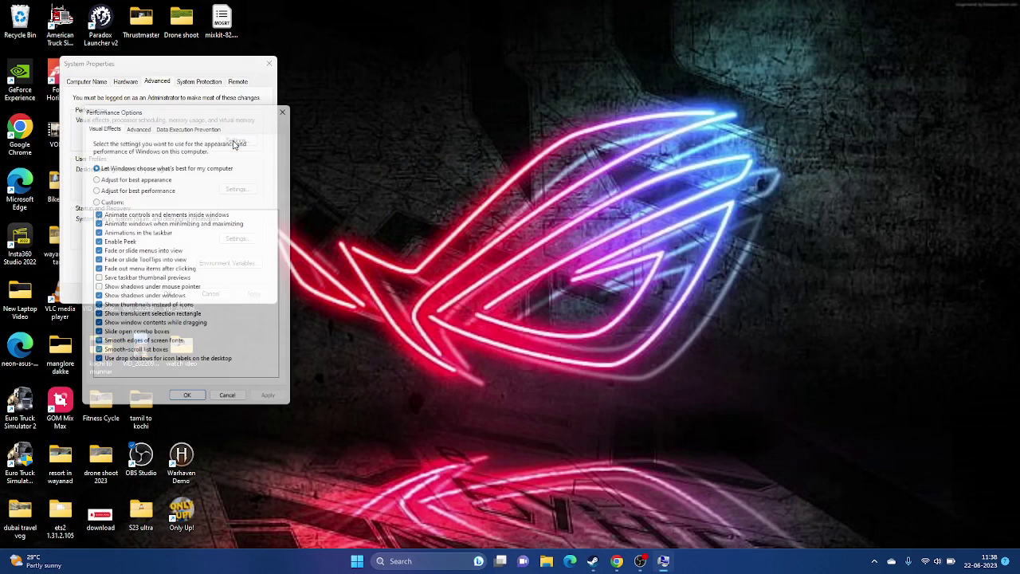
{"action": "left_click", "coordinate": [140, 123]}
{"action": "left_click", "coordinate": [247, 260]}
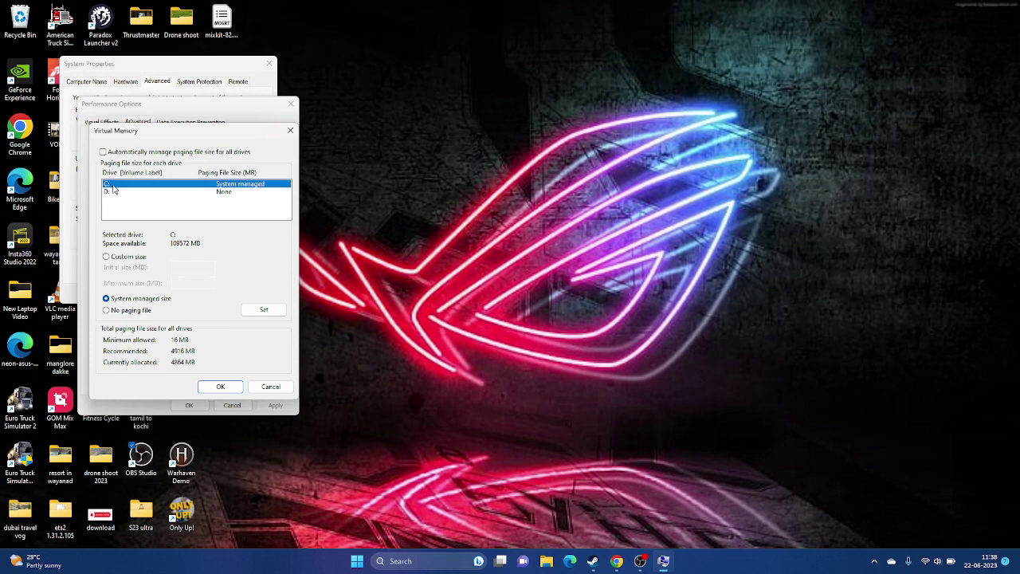
{"action": "left_click", "coordinate": [106, 257]}
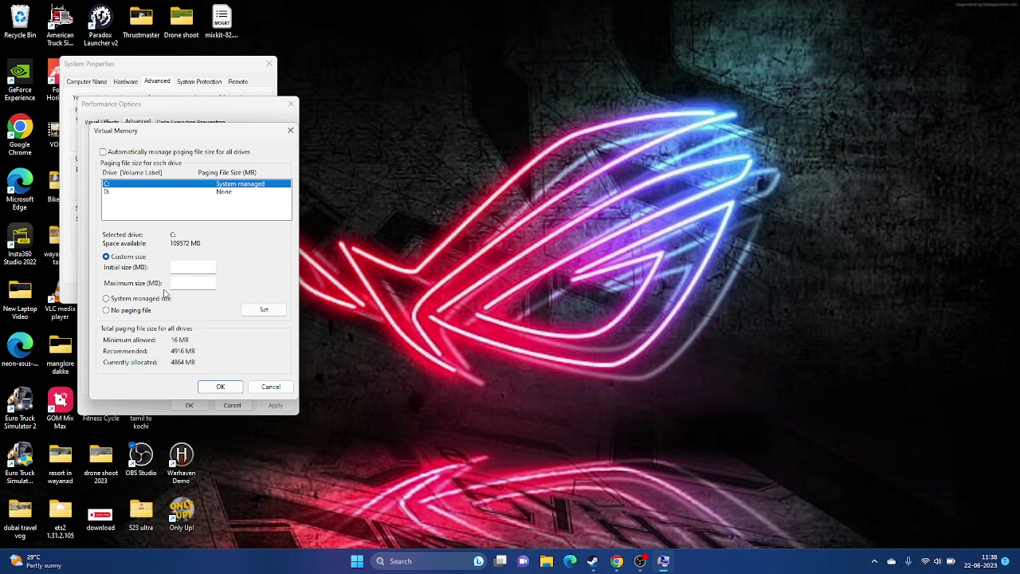
Step: Open Calculator and multiply 32 by 1024
{"action": "left_click", "coordinate": [423, 560]}
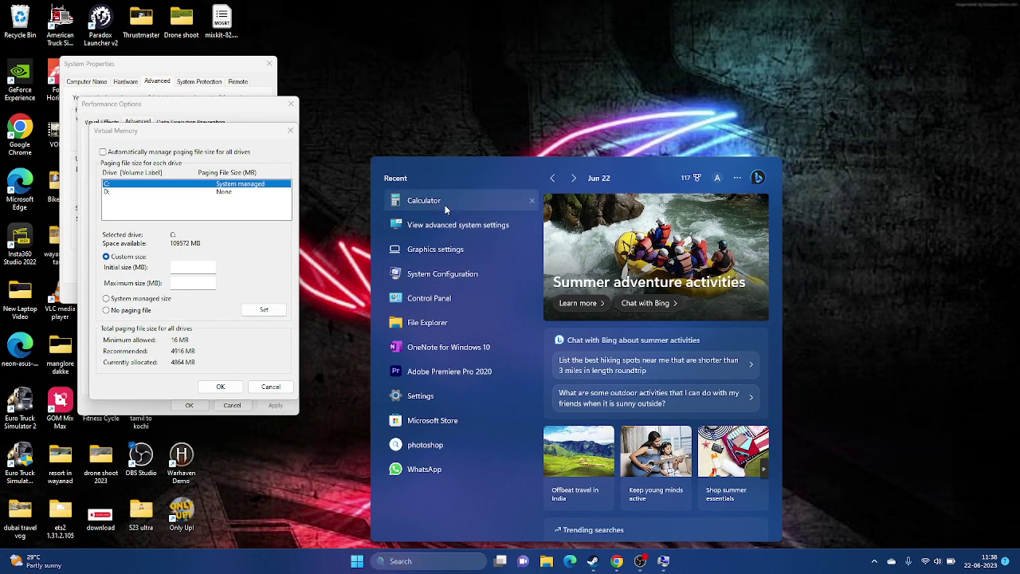
{"action": "left_click", "coordinate": [423, 200]}
{"action": "left_click", "coordinate": [707, 382]}
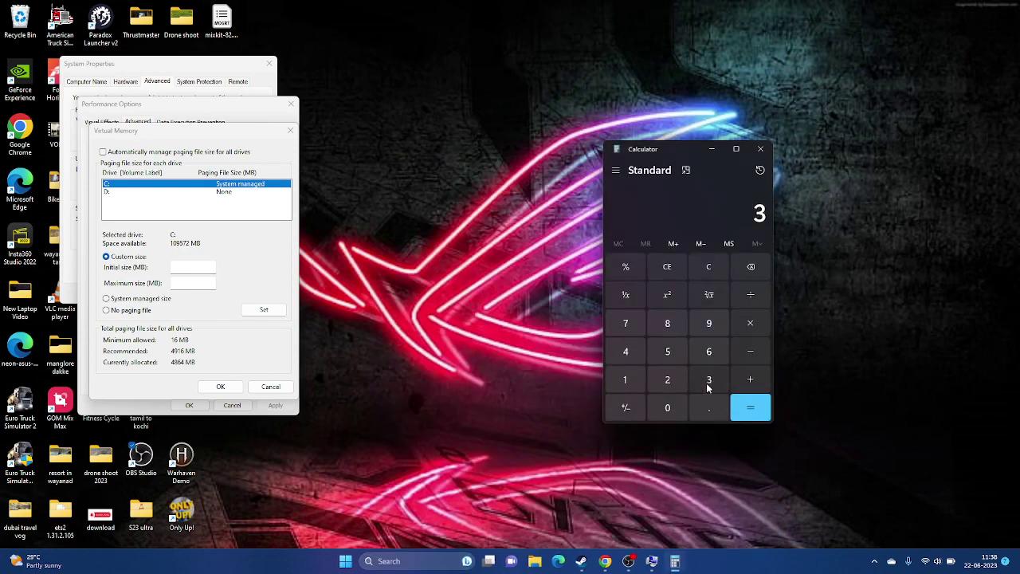
{"action": "left_click", "coordinate": [669, 383]}
{"action": "left_click", "coordinate": [747, 327]}
{"action": "left_click", "coordinate": [626, 379]}
{"action": "left_click", "coordinate": [660, 406]}
{"action": "left_click", "coordinate": [665, 381]}
{"action": "left_click", "coordinate": [627, 352]}
{"action": "left_click", "coordinate": [750, 408]}
Step: Multiply the calculated product by 1.5 and paste the result, 49,152, as the initial paging file size in MB
{"action": "left_click", "coordinate": [748, 325]}
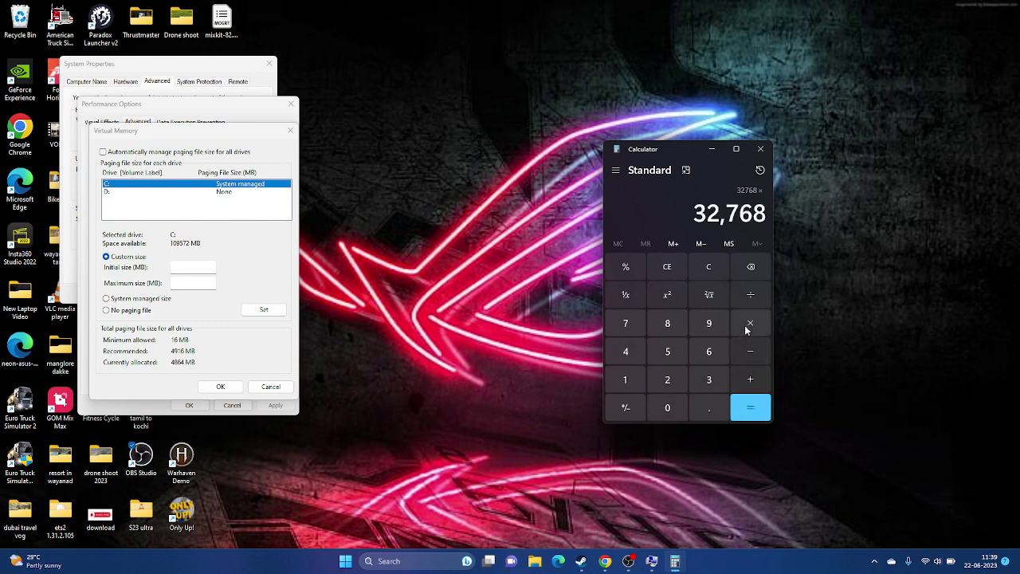
{"action": "left_click", "coordinate": [625, 380]}
{"action": "left_click", "coordinate": [707, 408]}
{"action": "left_click", "coordinate": [670, 351]}
{"action": "left_click", "coordinate": [744, 405]}
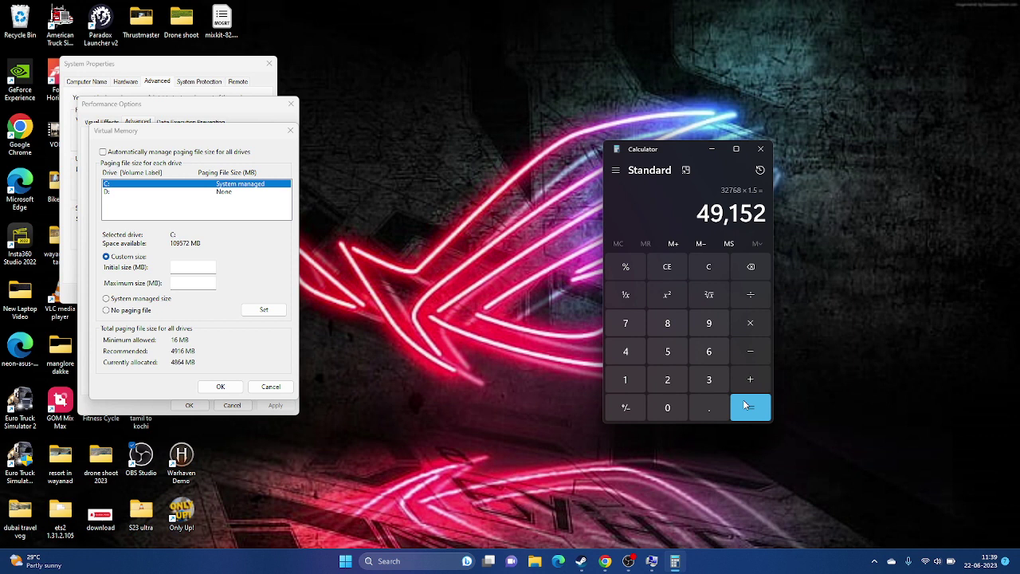
{"action": "key", "text": "ctrl+c"}
{"action": "right_click", "coordinate": [819, 223]}
{"action": "left_click", "coordinate": [834, 232]}
{"action": "right_click", "coordinate": [183, 269]}
{"action": "left_click", "coordinate": [209, 316]}
Step: Clear the calculator and calculate 32 × 1024 × 3 for the maximum paging file size
{"action": "left_click", "coordinate": [667, 266]}
{"action": "left_click", "coordinate": [709, 379]}
{"action": "left_click", "coordinate": [667, 380]}
{"action": "left_click", "coordinate": [750, 323]}
{"action": "left_click", "coordinate": [625, 379]}
{"action": "left_click", "coordinate": [658, 408]}
{"action": "left_click", "coordinate": [667, 380]}
{"action": "left_click", "coordinate": [625, 351]}
{"action": "left_click", "coordinate": [750, 408]}
{"action": "left_click", "coordinate": [750, 323]}
{"action": "left_click", "coordinate": [709, 380]}
{"action": "left_click", "coordinate": [750, 407]}
Step: Paste the calculated 98,304 as the maximum paging file size in MB and close the virtual memory settings
{"action": "left_click_drag", "start_coordinate": [693, 221], "coordinate": [751, 221]}
{"action": "right_click", "coordinate": [742, 214]}
{"action": "left_click", "coordinate": [772, 237]}
{"action": "right_click", "coordinate": [199, 282]}
{"action": "left_click", "coordinate": [231, 326]}
{"action": "left_click", "coordinate": [227, 390]}
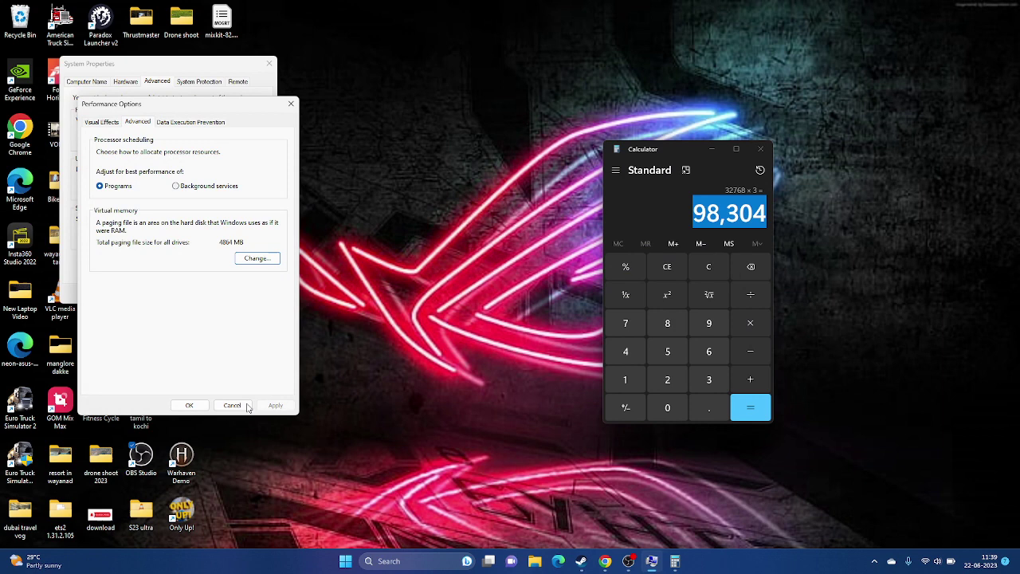
Step: Close the performance options, the system properties and Calculator
{"action": "left_click", "coordinate": [239, 405]}
{"action": "left_click", "coordinate": [179, 299]}
{"action": "left_click", "coordinate": [761, 149]}
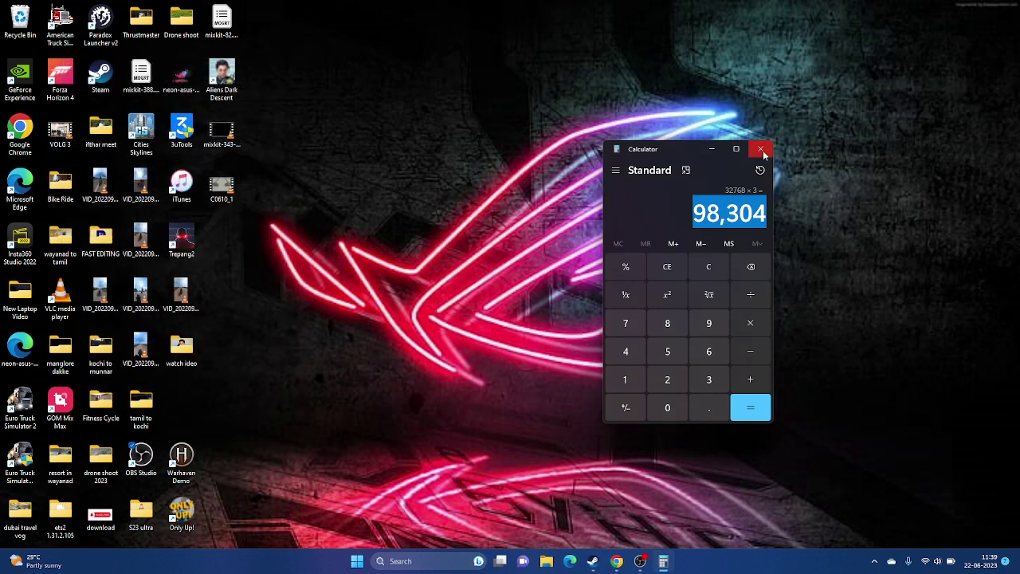
Step: Switch to Chrome, bring up the official GeForce drivers page and decline its push notifications
{"action": "left_click", "coordinate": [605, 562]}
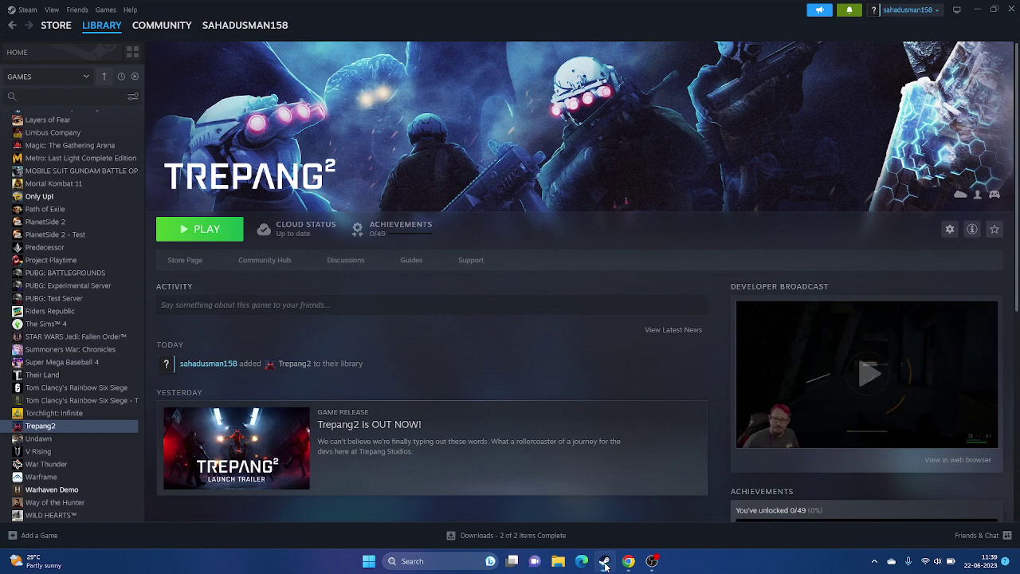
{"action": "left_click", "coordinate": [978, 9]}
{"action": "left_click", "coordinate": [629, 561]}
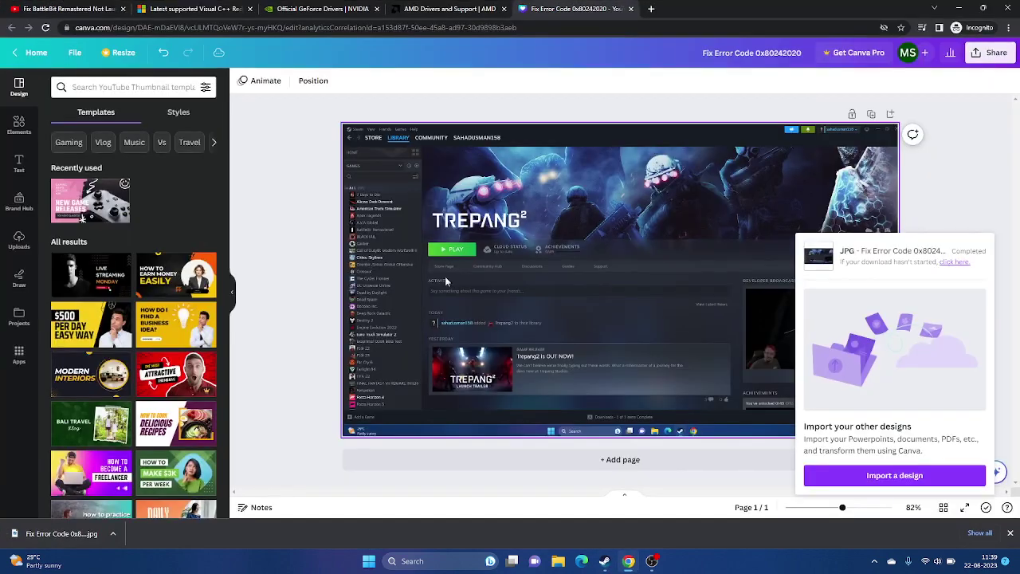
{"action": "left_click", "coordinate": [323, 9]}
{"action": "left_click", "coordinate": [231, 10]}
{"action": "left_click", "coordinate": [342, 7]}
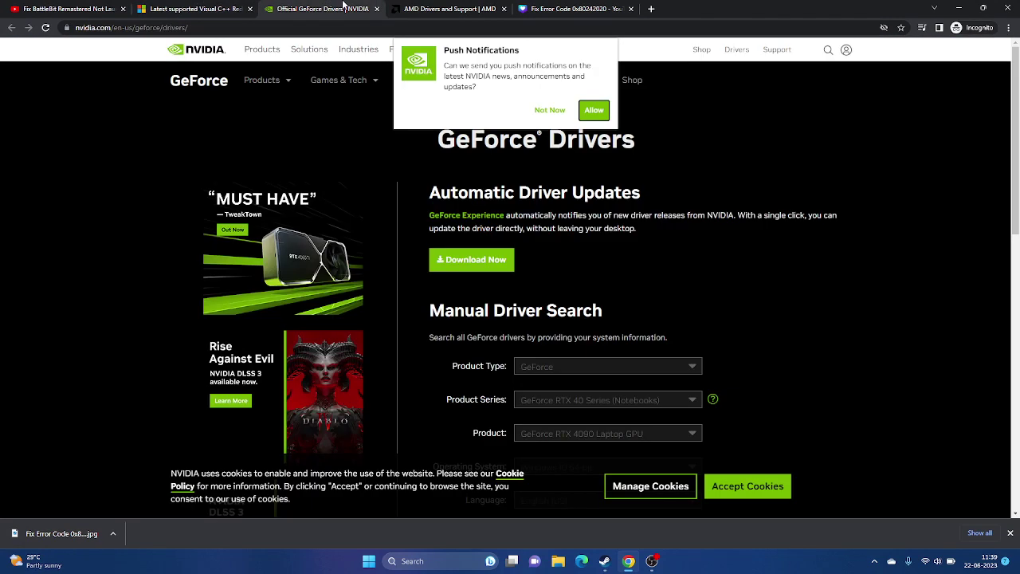
{"action": "left_click", "coordinate": [552, 110]}
Step: Search for Windows 10 64-bit drivers for the GeForce RTX 40 Series NVIDIA GeForce RTX 4090, and highlight the newest driver's version and release date
{"action": "scroll", "coordinate": [925, 200], "scroll_direction": "down", "scroll_amount": 3}
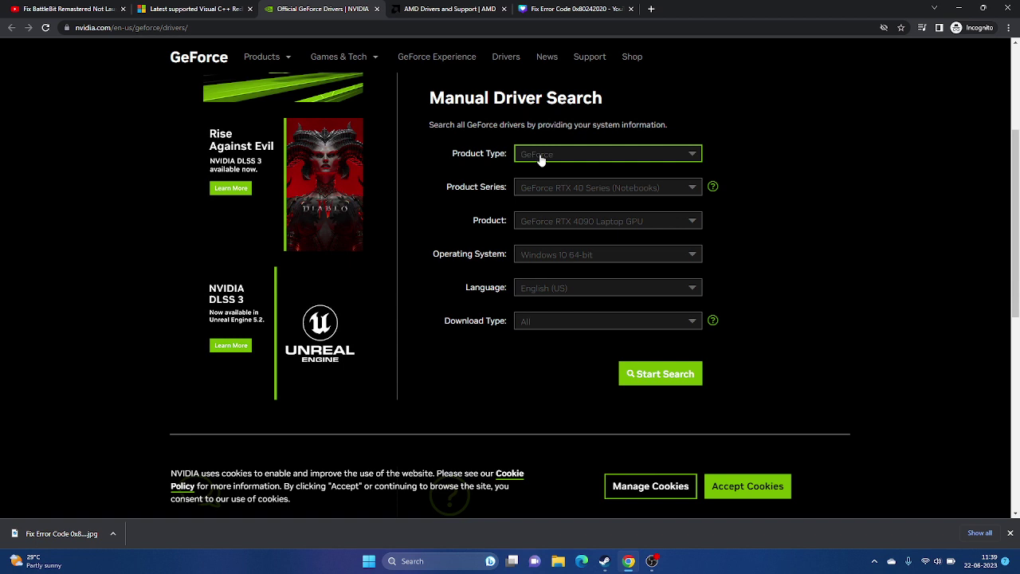
{"action": "left_click", "coordinate": [567, 256]}
{"action": "left_click", "coordinate": [590, 287]}
{"action": "left_click", "coordinate": [597, 190]}
{"action": "left_click", "coordinate": [592, 223]}
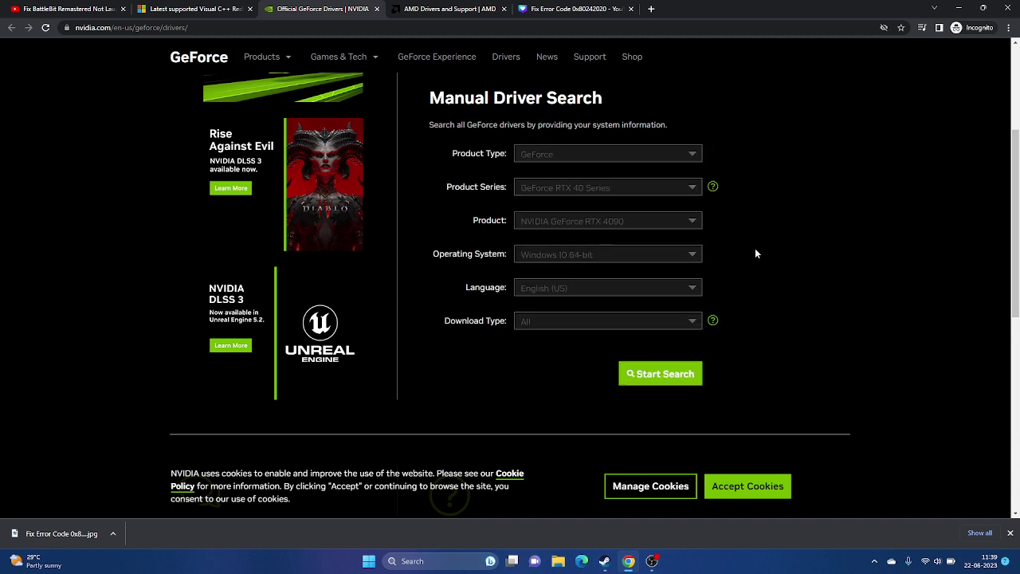
{"action": "left_click", "coordinate": [629, 374]}
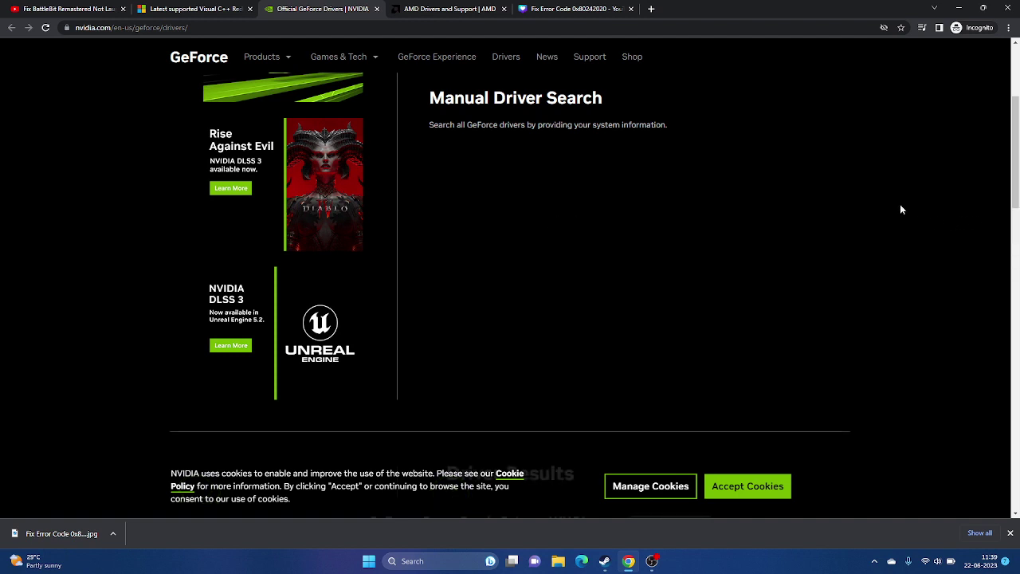
{"action": "scroll", "coordinate": [900, 204], "scroll_direction": "down", "scroll_amount": 1}
{"action": "left_click_drag", "start_coordinate": [422, 225], "coordinate": [574, 226]}
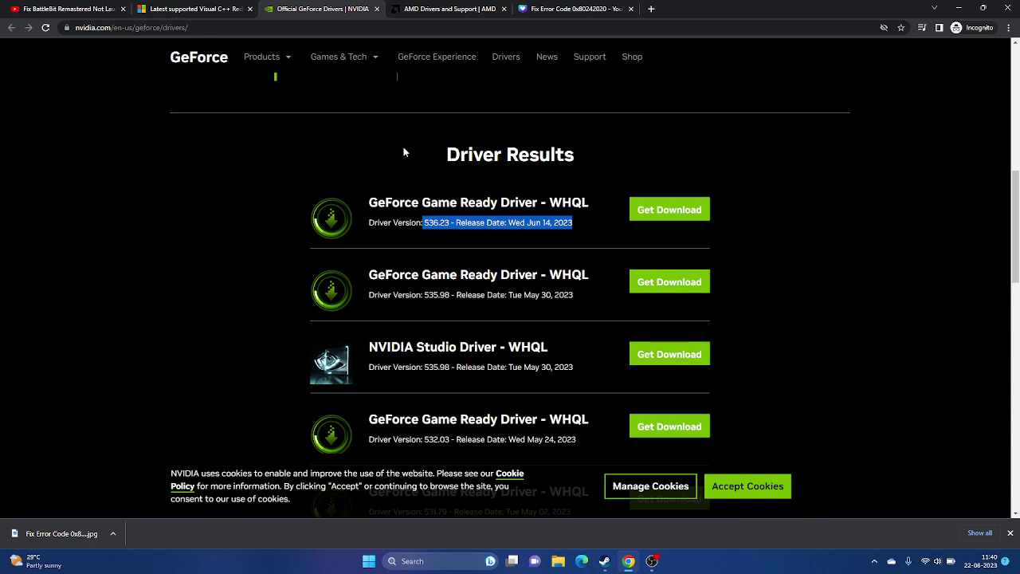
Step: On AMD's support page, look up the drivers for Graphics, AMD Radeon RX 7000 Series, RX 7600 Series, AMD Radeon RX 7600
{"action": "left_click", "coordinate": [433, 5]}
{"action": "scroll", "coordinate": [349, 231], "scroll_direction": "down", "scroll_amount": 3}
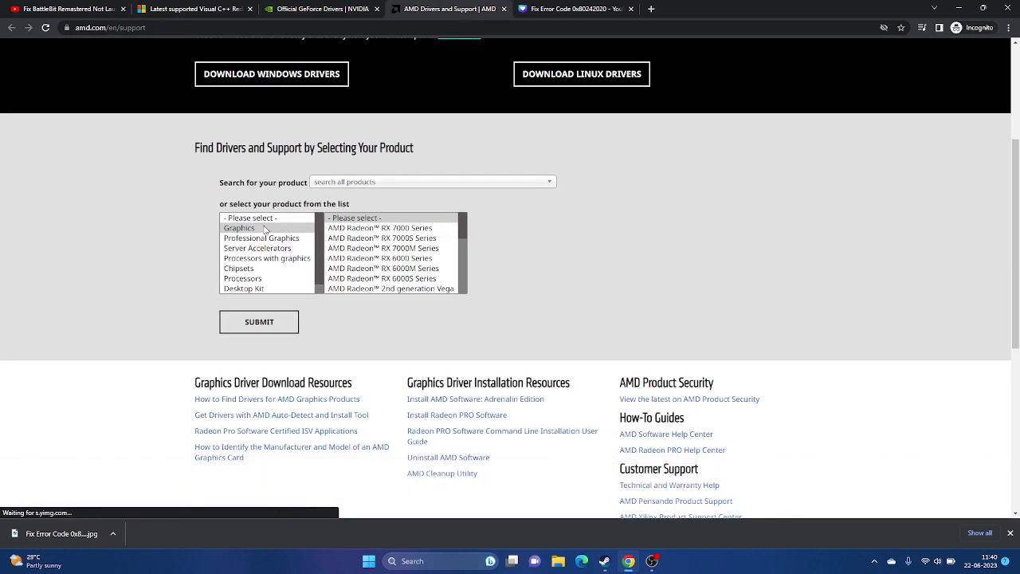
{"action": "left_click", "coordinate": [351, 228]}
{"action": "left_click", "coordinate": [523, 237]}
{"action": "left_click", "coordinate": [630, 228]}
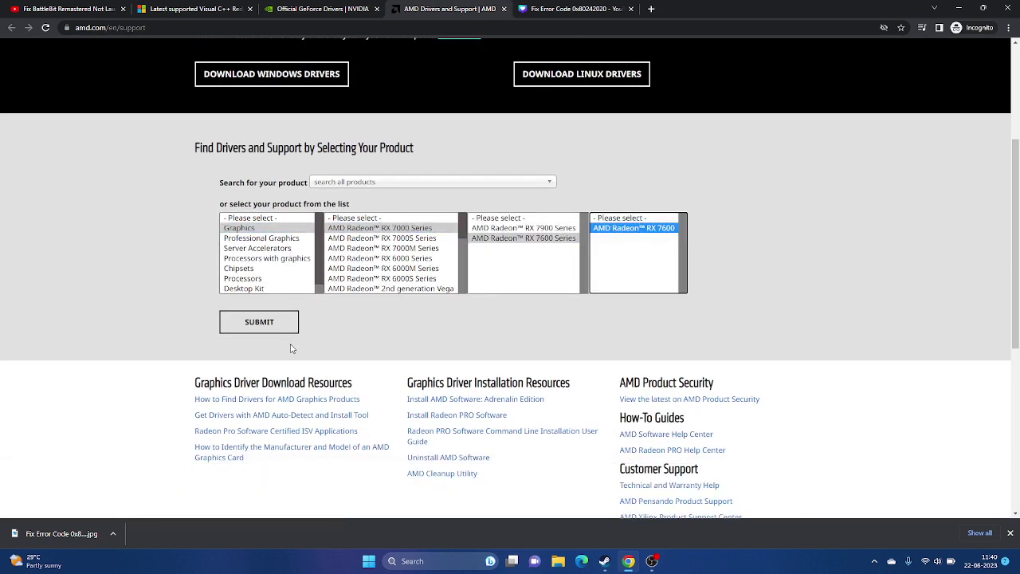
{"action": "left_click", "coordinate": [275, 323]}
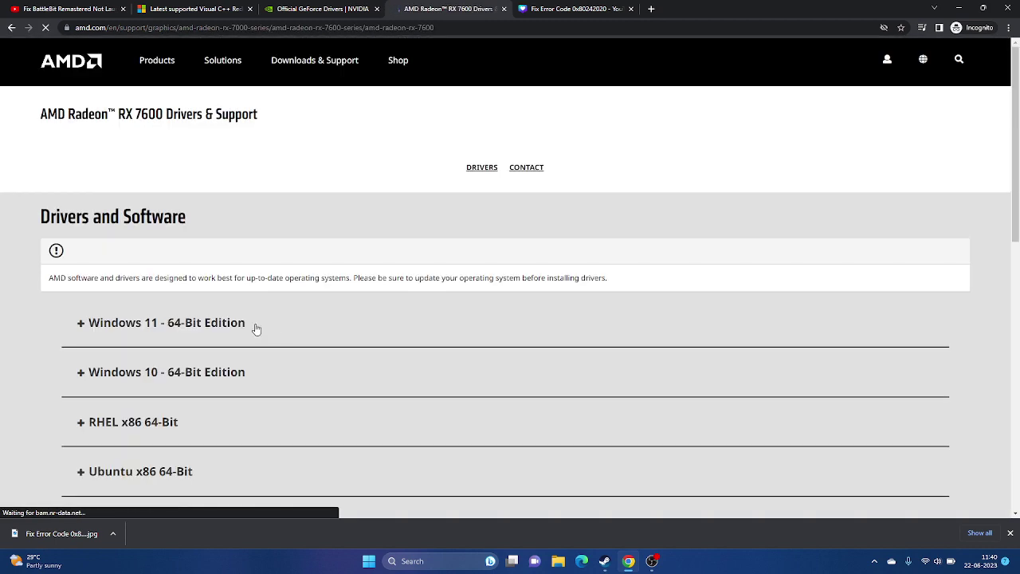
{"action": "scroll", "coordinate": [140, 152], "scroll_direction": "down", "scroll_amount": 2}
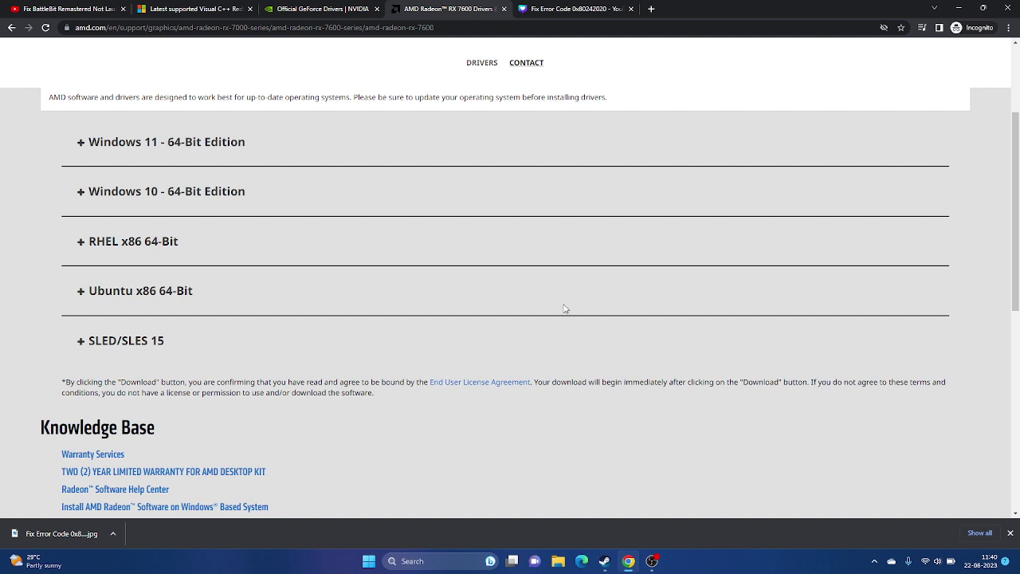
Step: Review the Microsoft Visual C++ Redistributable latest supported downloads, including the Visual Studio 2015–2022 links, and minimize the browser
{"action": "left_click", "coordinate": [232, 7]}
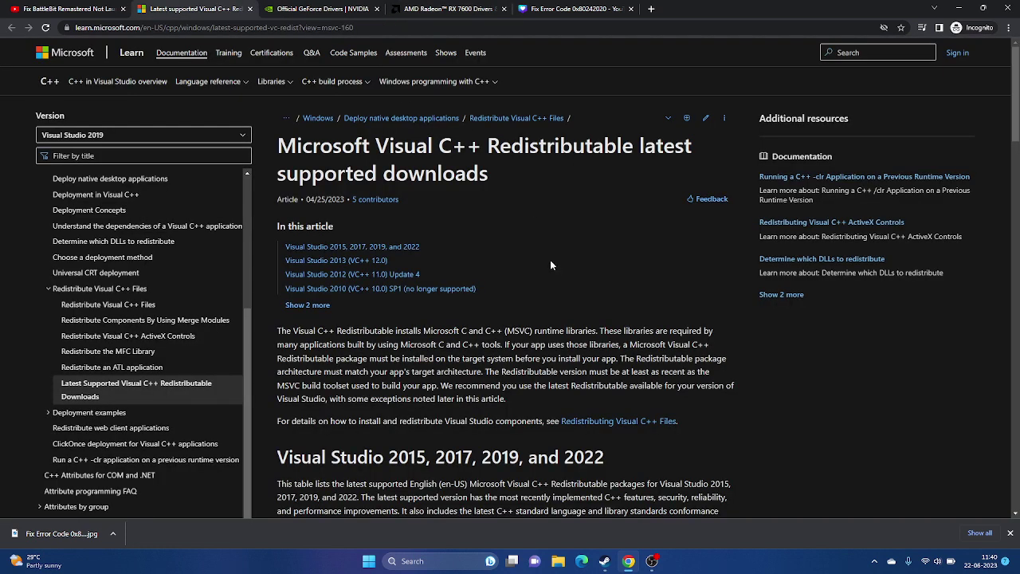
{"action": "left_click_drag", "start_coordinate": [499, 178], "coordinate": [278, 152]}
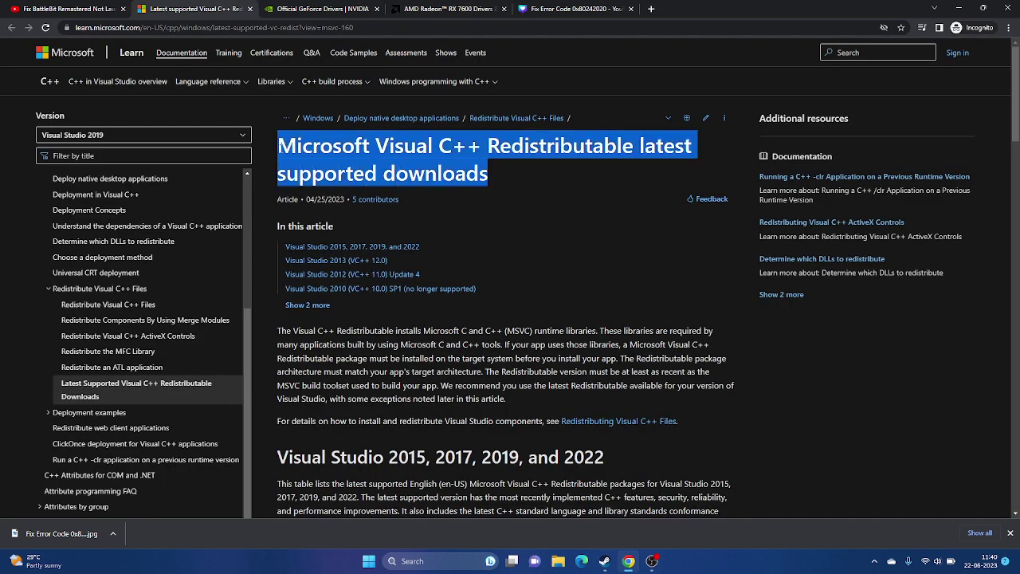
{"action": "left_click", "coordinate": [507, 181]}
{"action": "scroll", "coordinate": [552, 248], "scroll_direction": "down", "scroll_amount": 5}
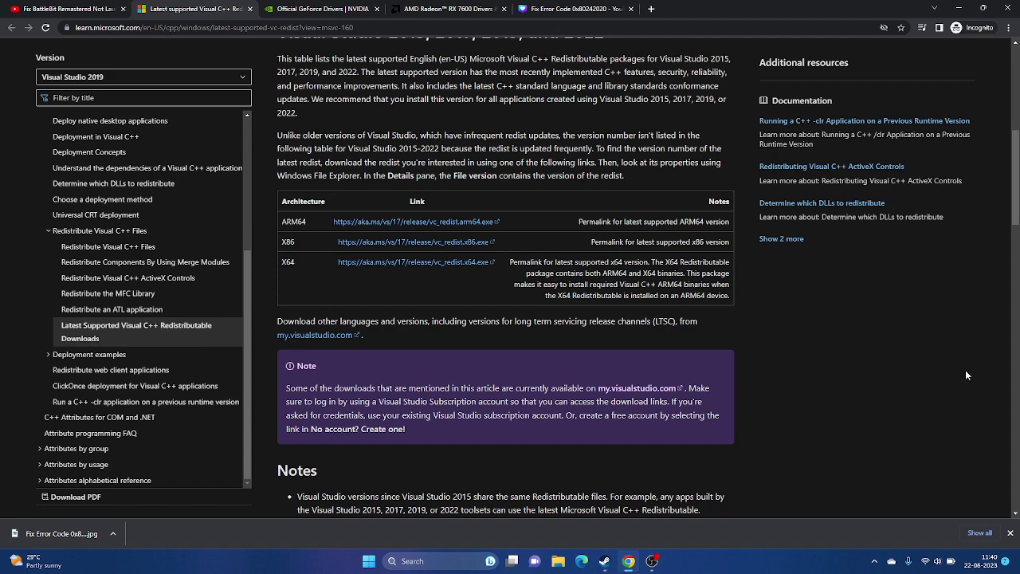
{"action": "scroll", "coordinate": [966, 372], "scroll_direction": "up", "scroll_amount": 2}
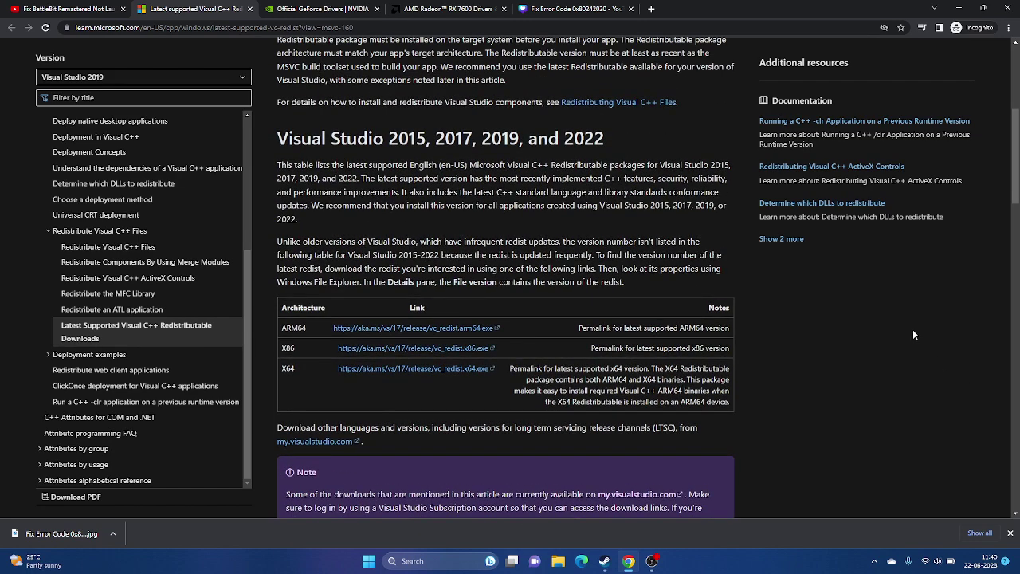
{"action": "left_click", "coordinate": [959, 8]}
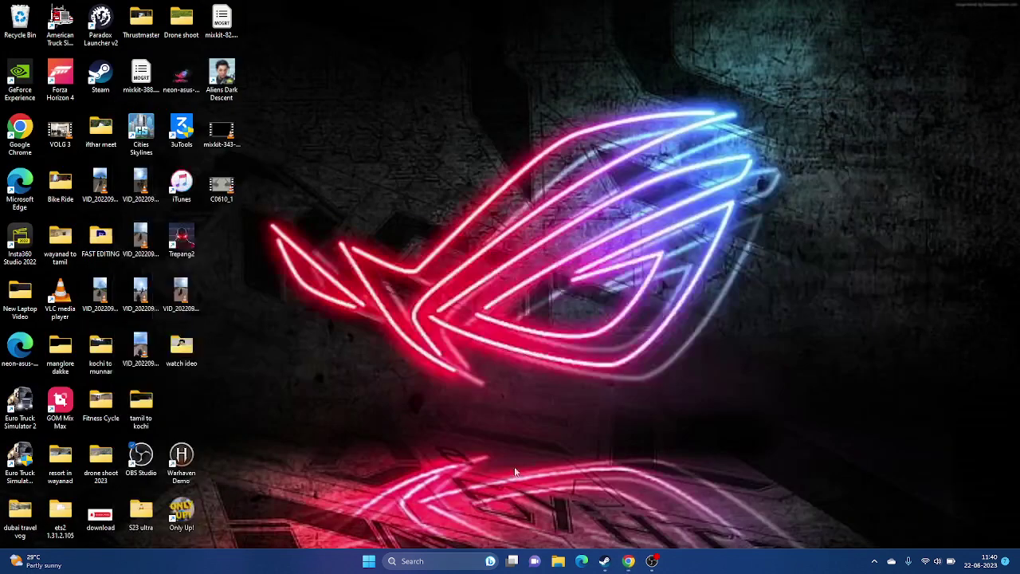
Step: Check the Windows Update page in Settings, close Settings, and return to Trepang2's library page in Steam
{"action": "left_click", "coordinate": [449, 560]}
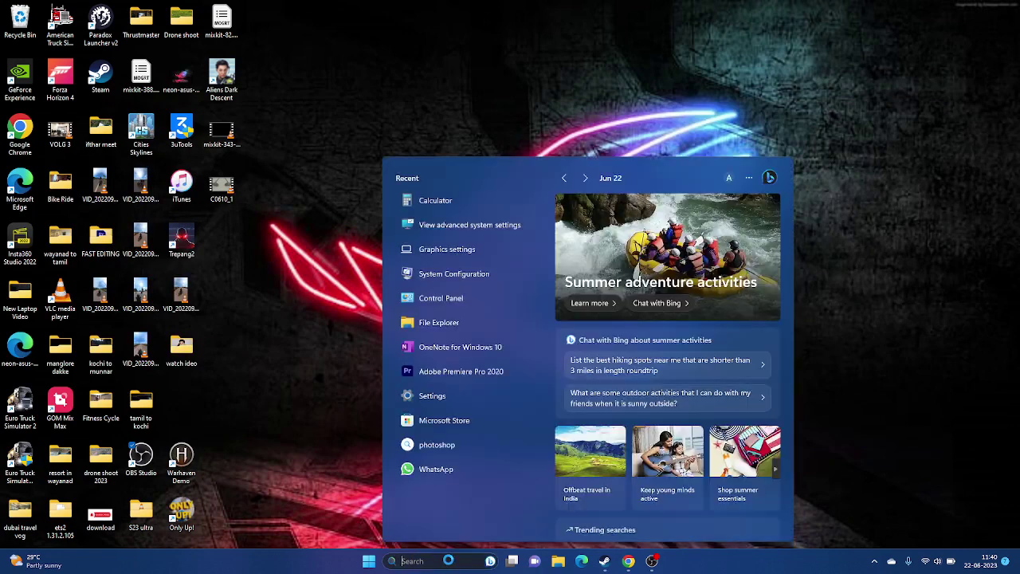
{"action": "left_click", "coordinate": [448, 399]}
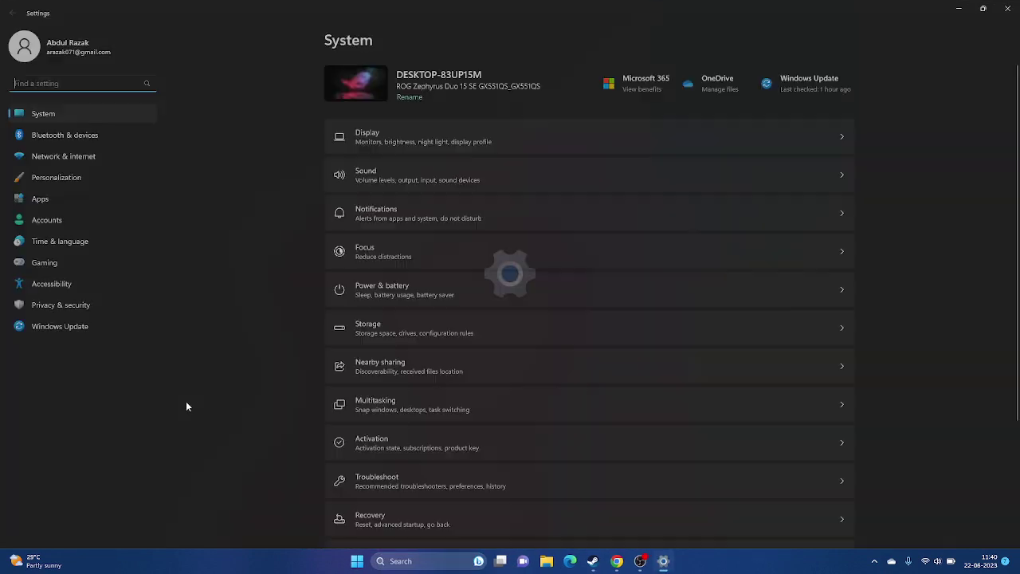
{"action": "left_click", "coordinate": [91, 335]}
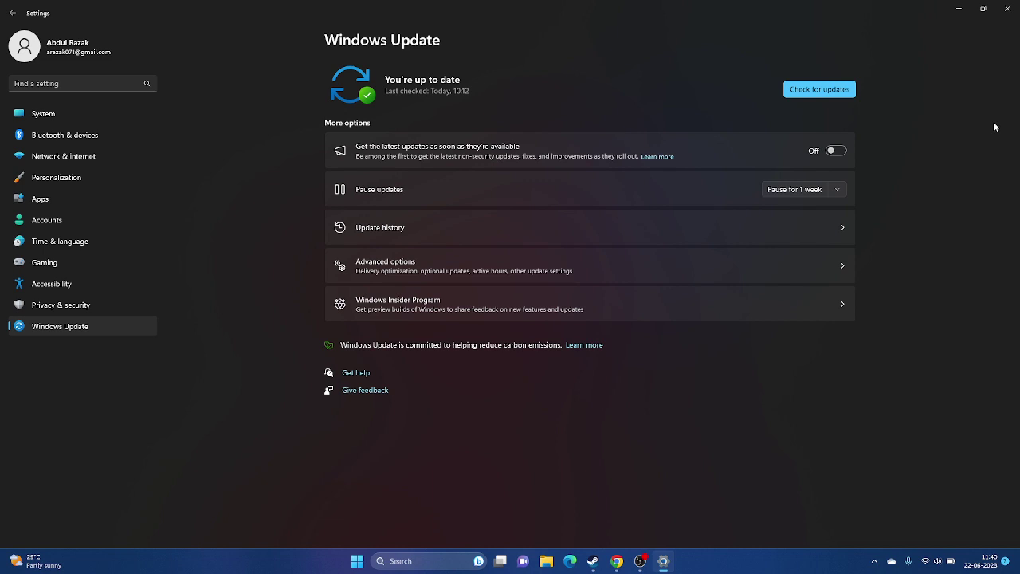
{"action": "left_click", "coordinate": [1008, 8]}
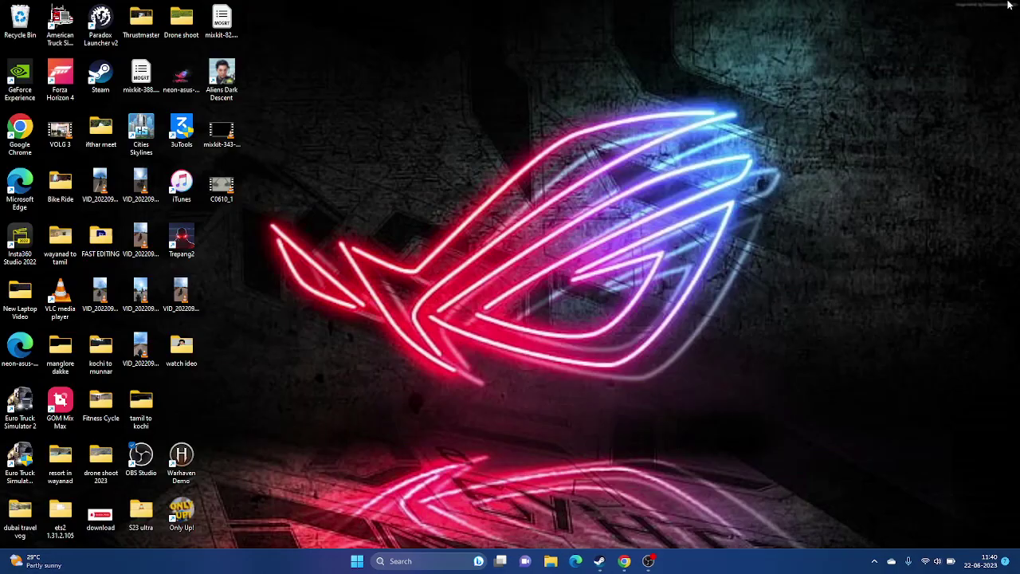
{"action": "left_click", "coordinate": [605, 560]}
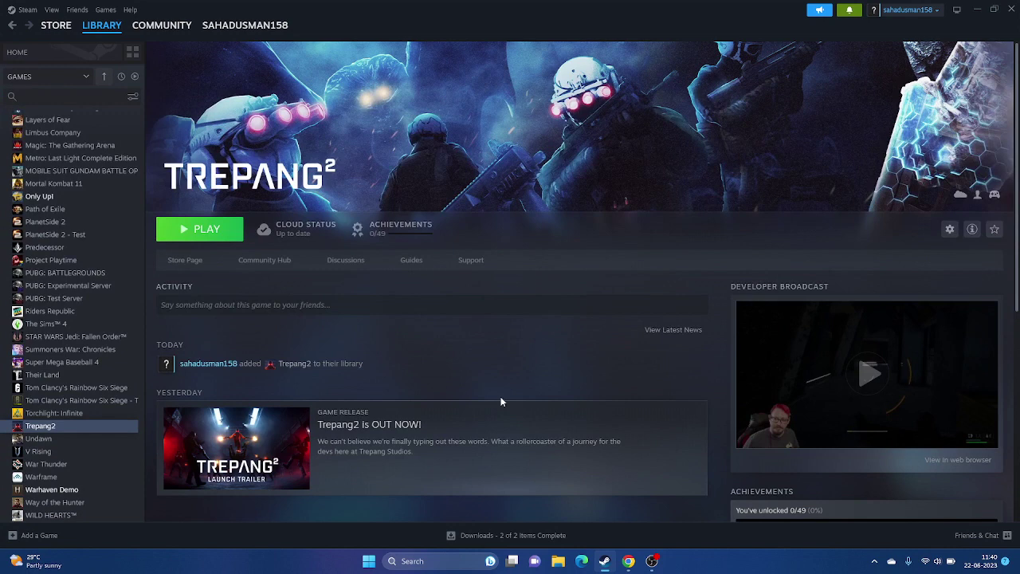
{"action": "right_click", "coordinate": [79, 425]}
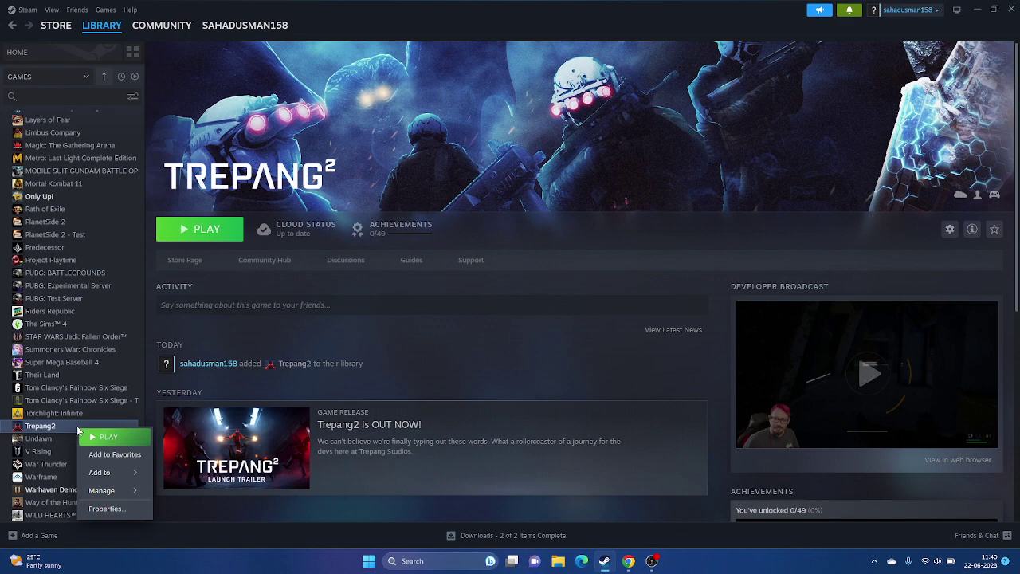
{"action": "left_click", "coordinate": [372, 501]}
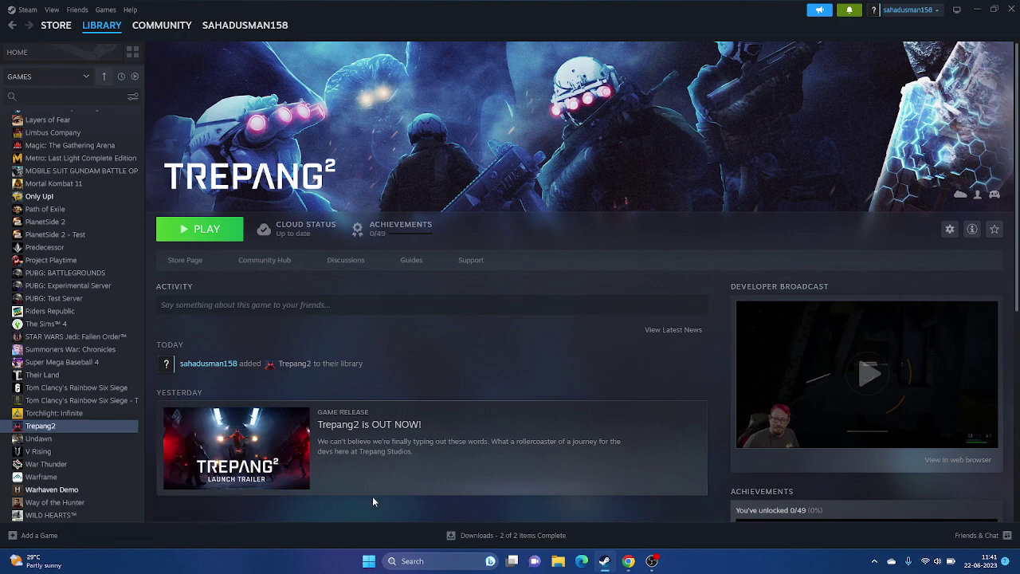
Step: Check the free space of the local drives under This PC in File Explorer, then return to Trepang2's library page in Steam
{"action": "left_click", "coordinate": [977, 8]}
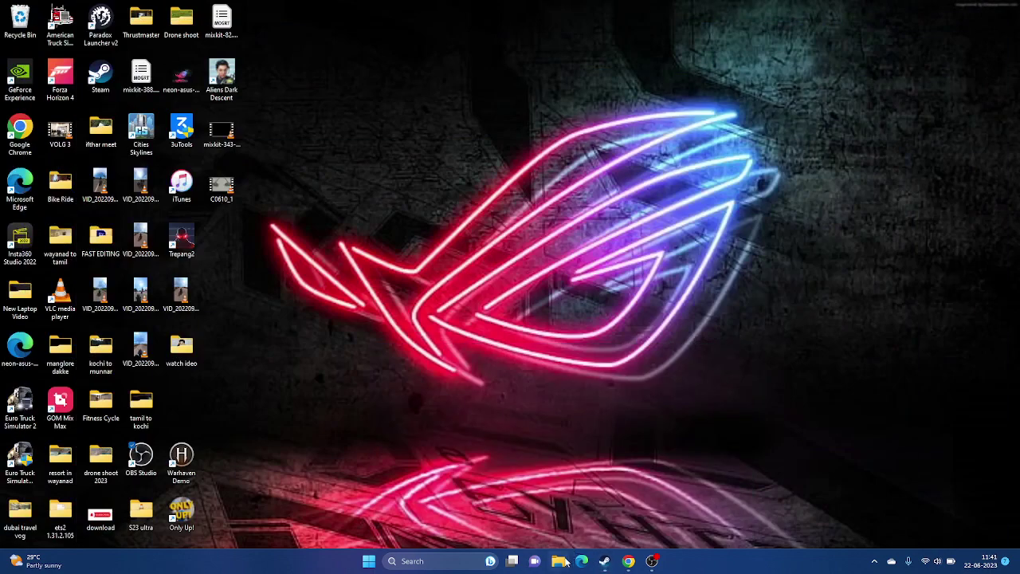
{"action": "key", "text": "super+e"}
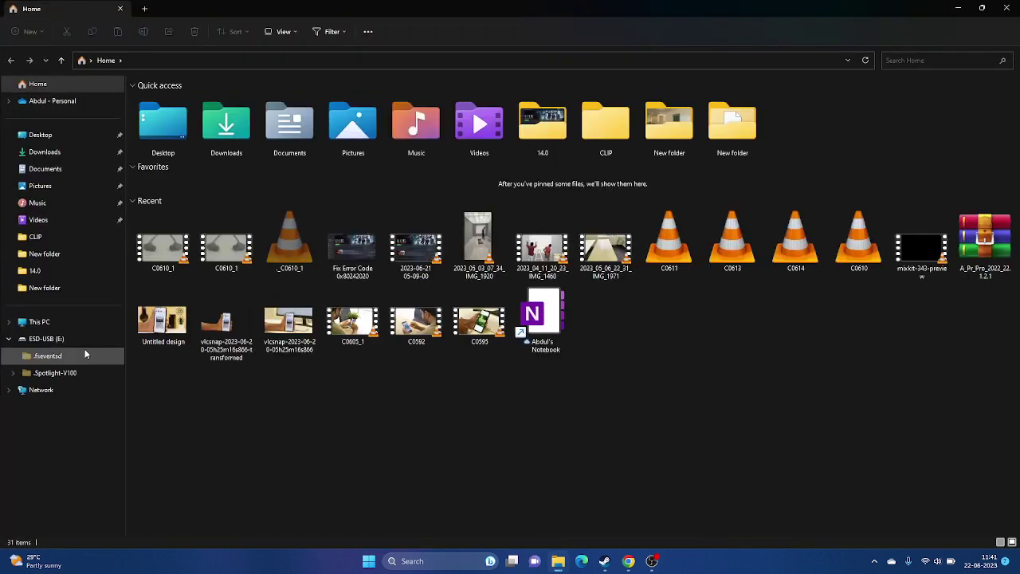
{"action": "left_click", "coordinate": [85, 326]}
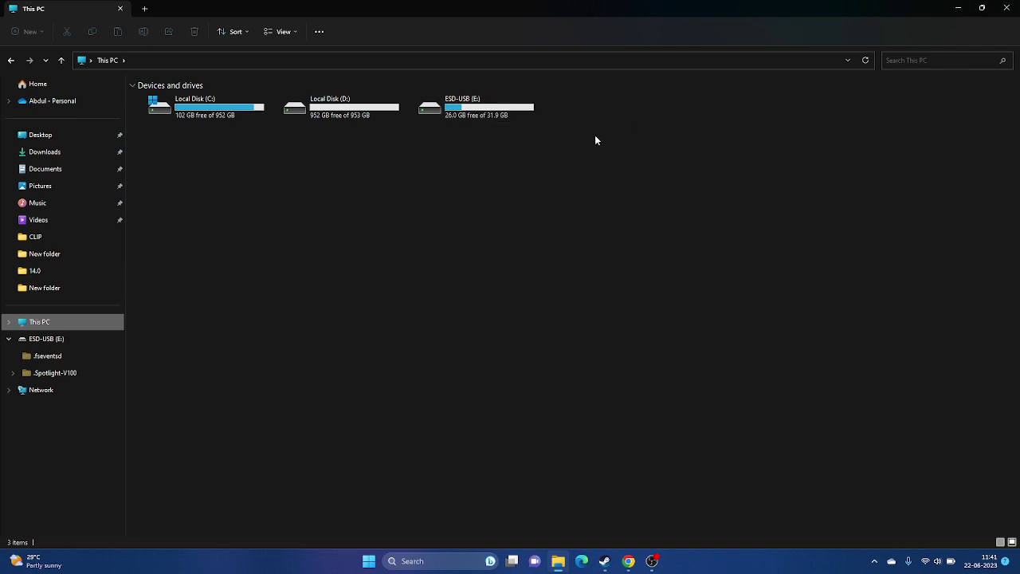
{"action": "left_click", "coordinate": [1006, 8]}
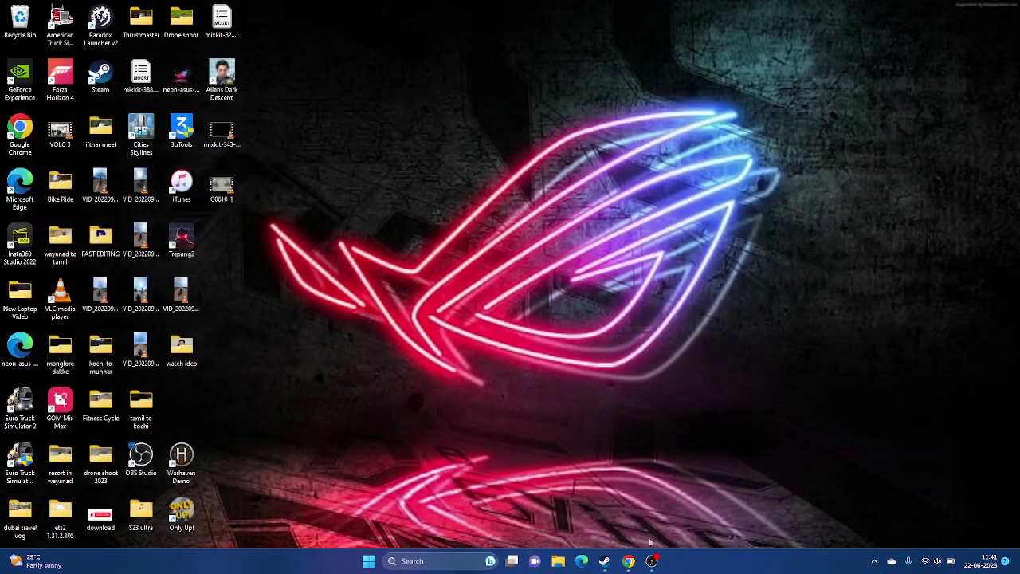
{"action": "left_click", "coordinate": [604, 562]}
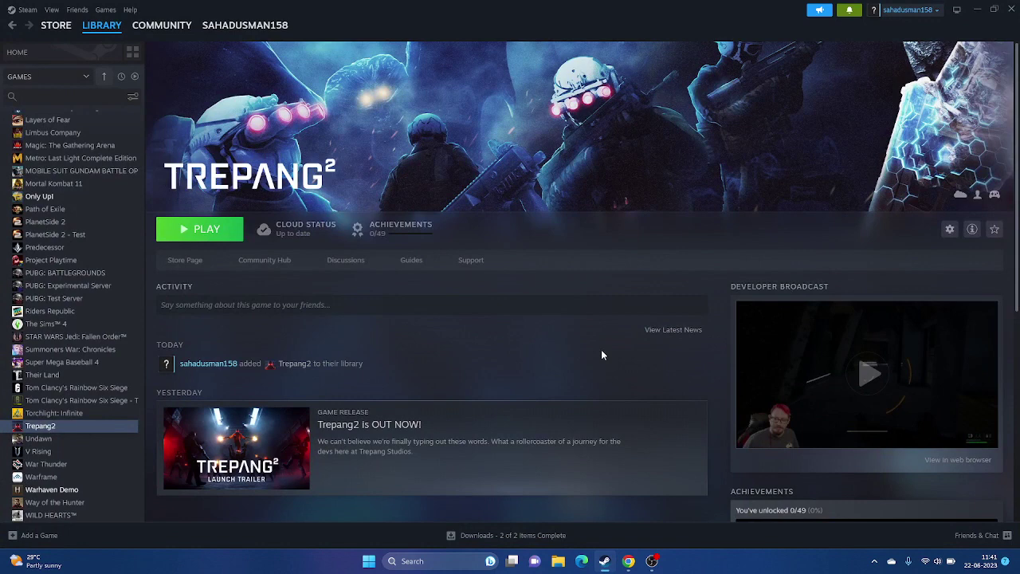